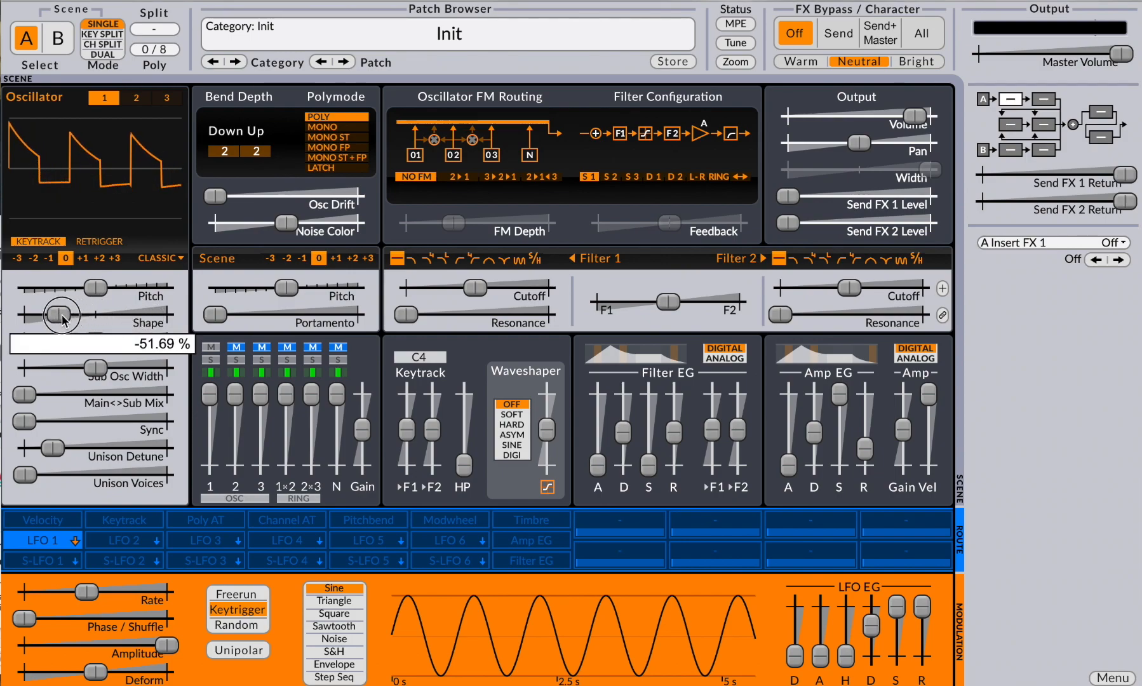
Step: Examine the parameter options offered for Osc 1 Shape, Noise Color and Osc 3 Level
{"action": "right_click", "coordinate": [150, 319]}
{"action": "right_click", "coordinate": [337, 231]}
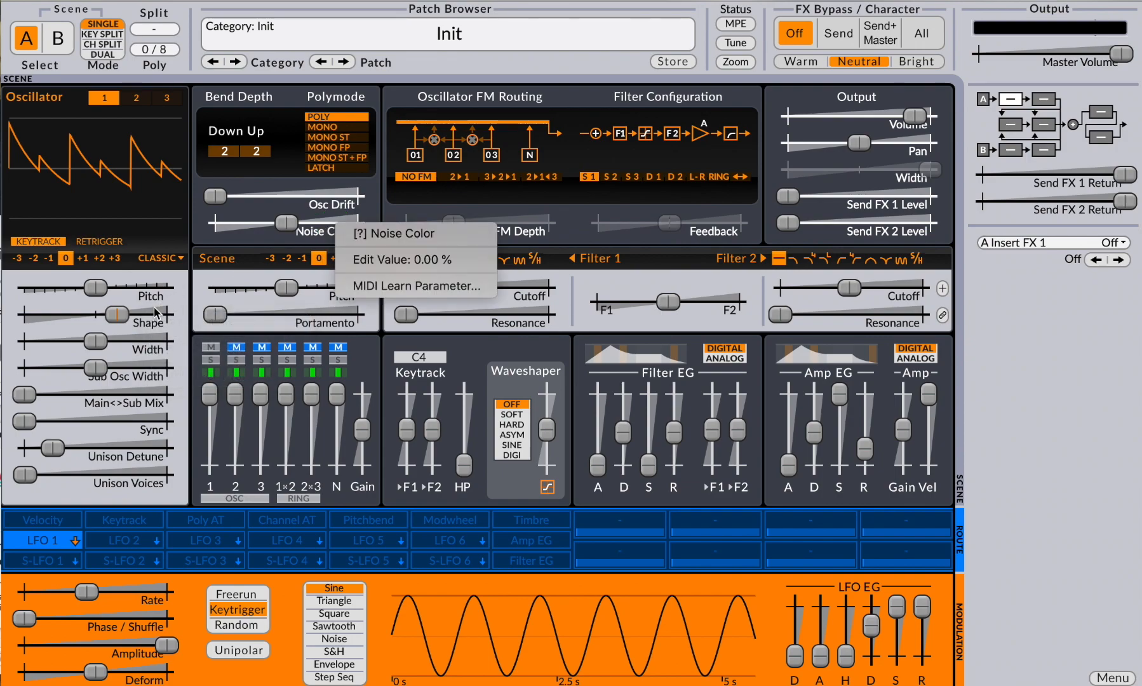
{"action": "left_click", "coordinate": [150, 317]}
{"action": "right_click", "coordinate": [150, 318]}
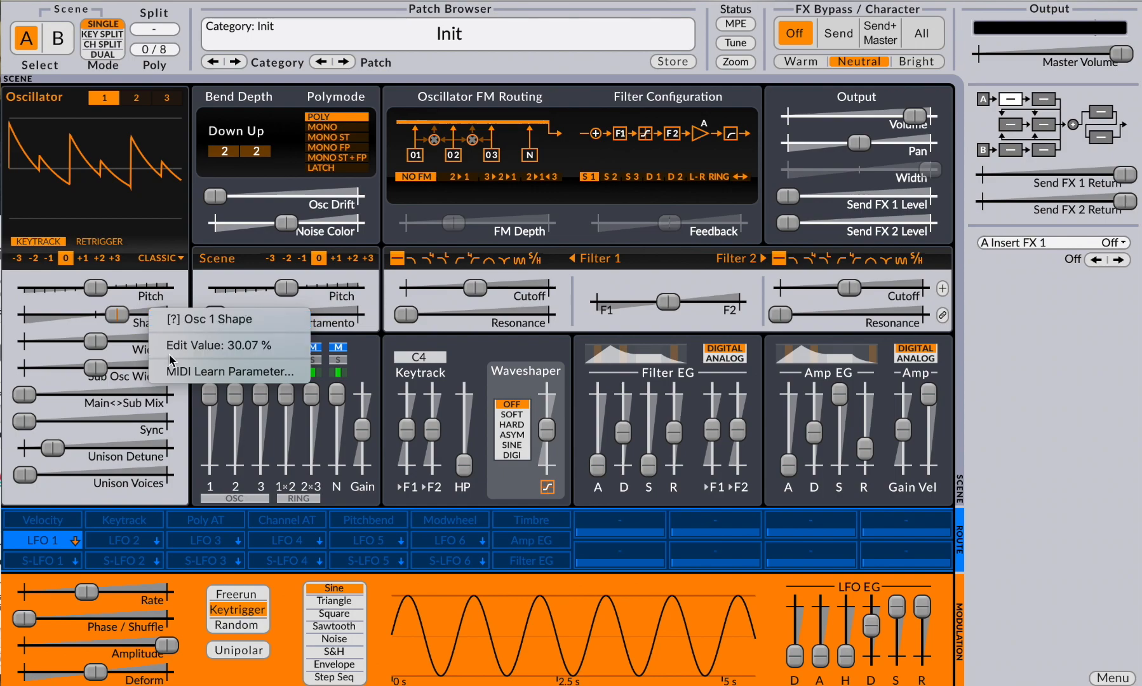
{"action": "left_click", "coordinate": [261, 427]}
{"action": "right_click", "coordinate": [260, 428]}
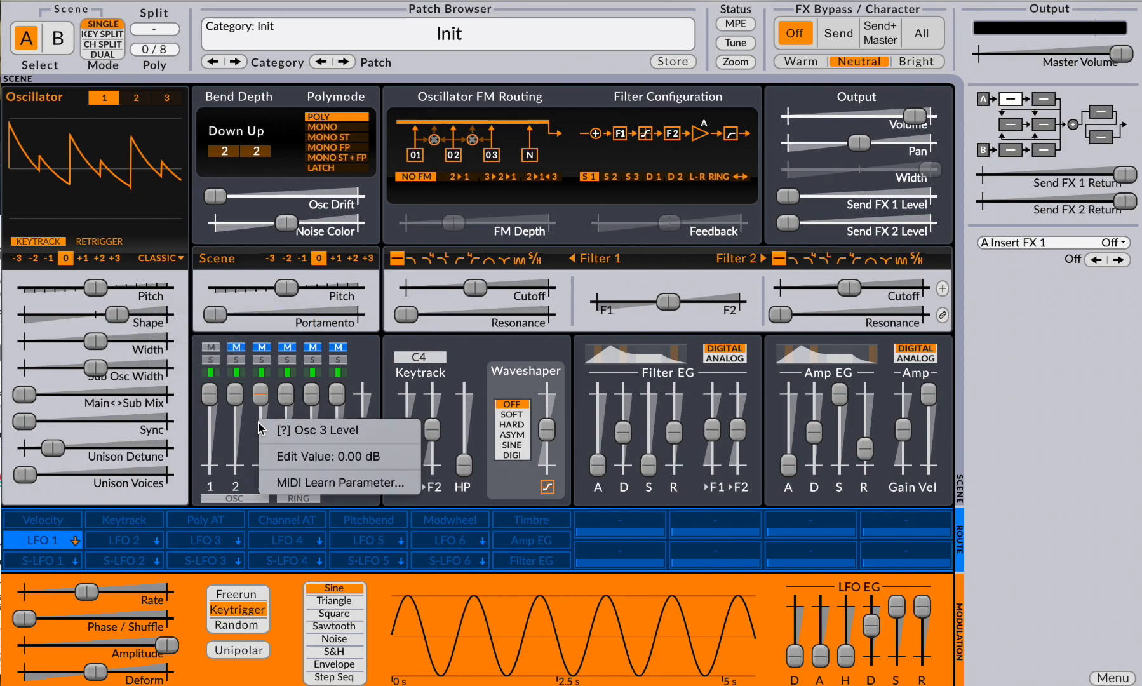
{"action": "left_click", "coordinate": [145, 321]}
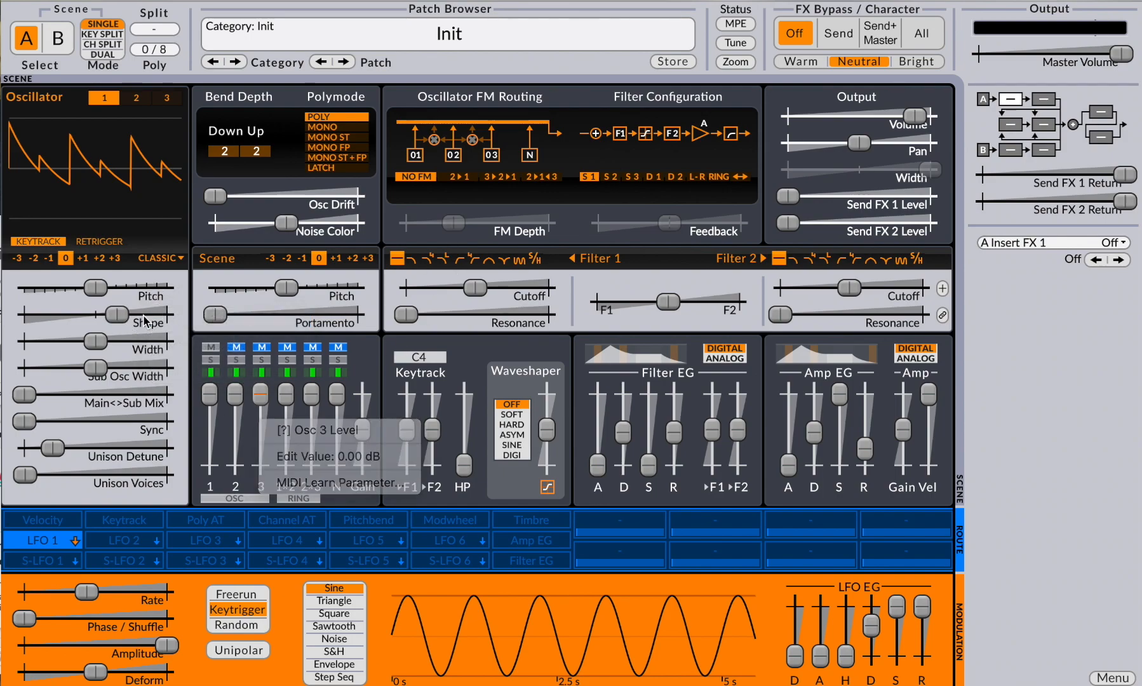
Step: Set oscillator 1's Shape to exactly -12 % by entering a numeric value
{"action": "right_click", "coordinate": [145, 320]}
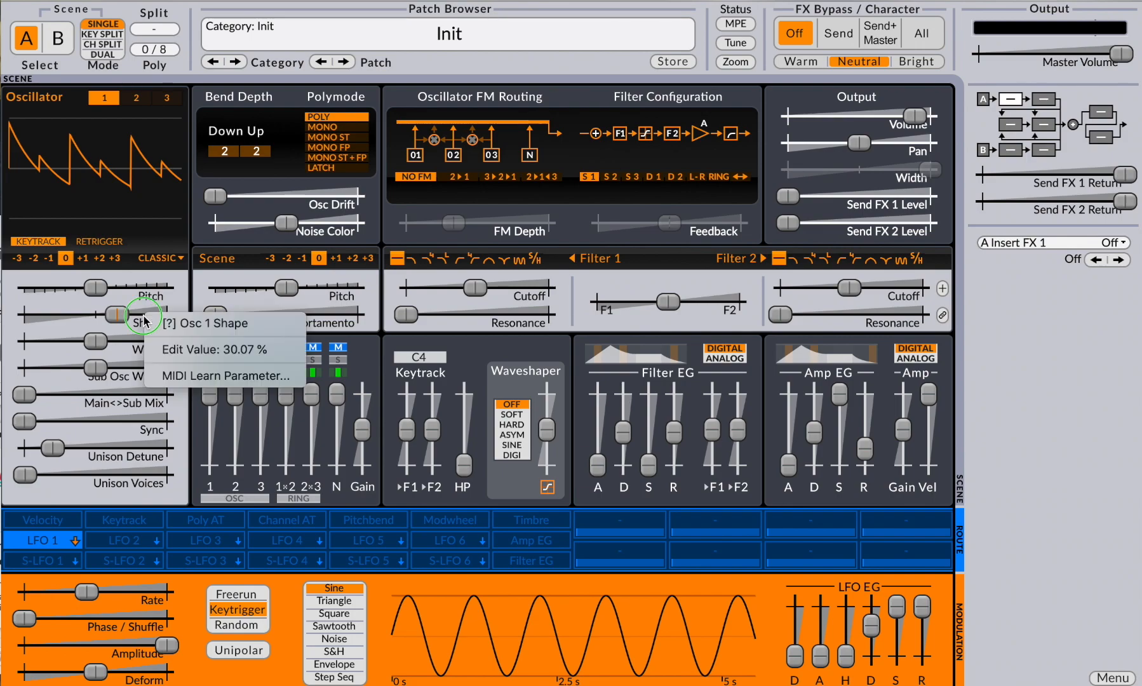
{"action": "left_click", "coordinate": [177, 350]}
{"action": "type", "text": "-12"}
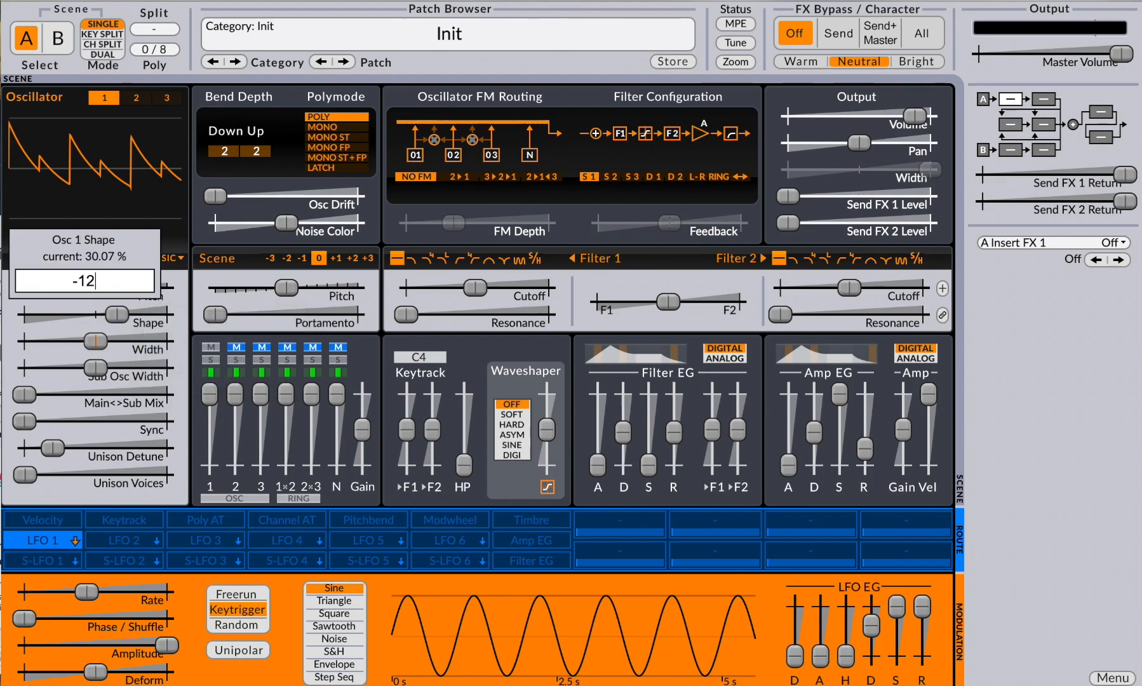
{"action": "key", "text": "Return"}
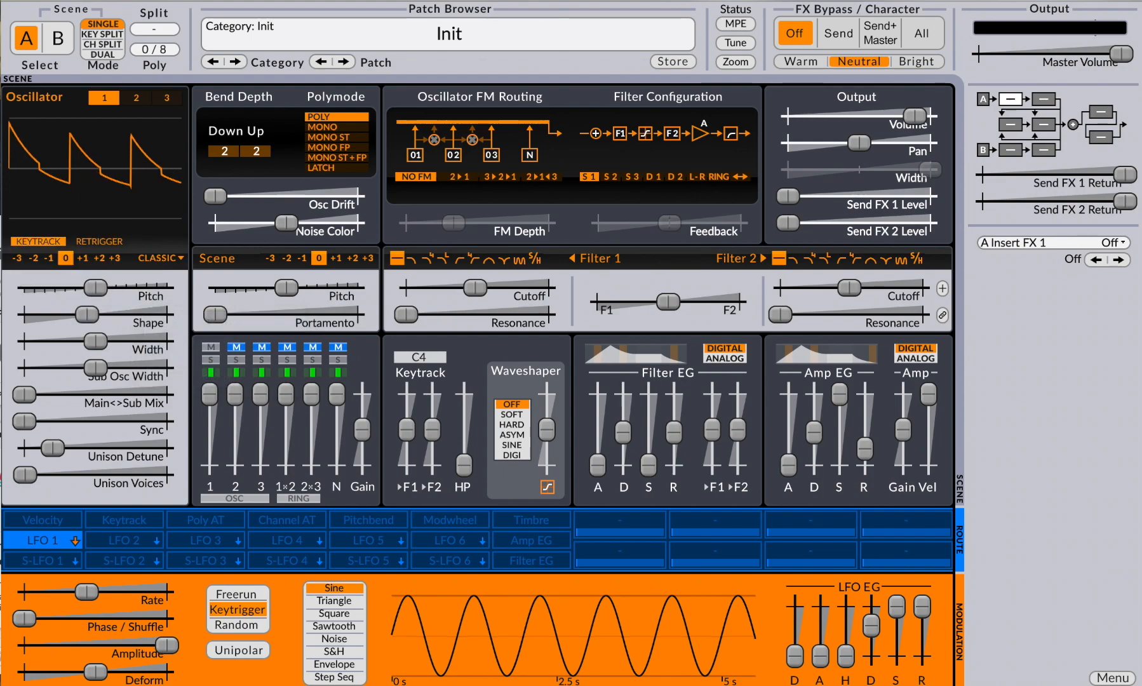
Step: Set oscillator 1's Shape to exactly 24 % by entering a numeric value
{"action": "right_click", "coordinate": [138, 312]}
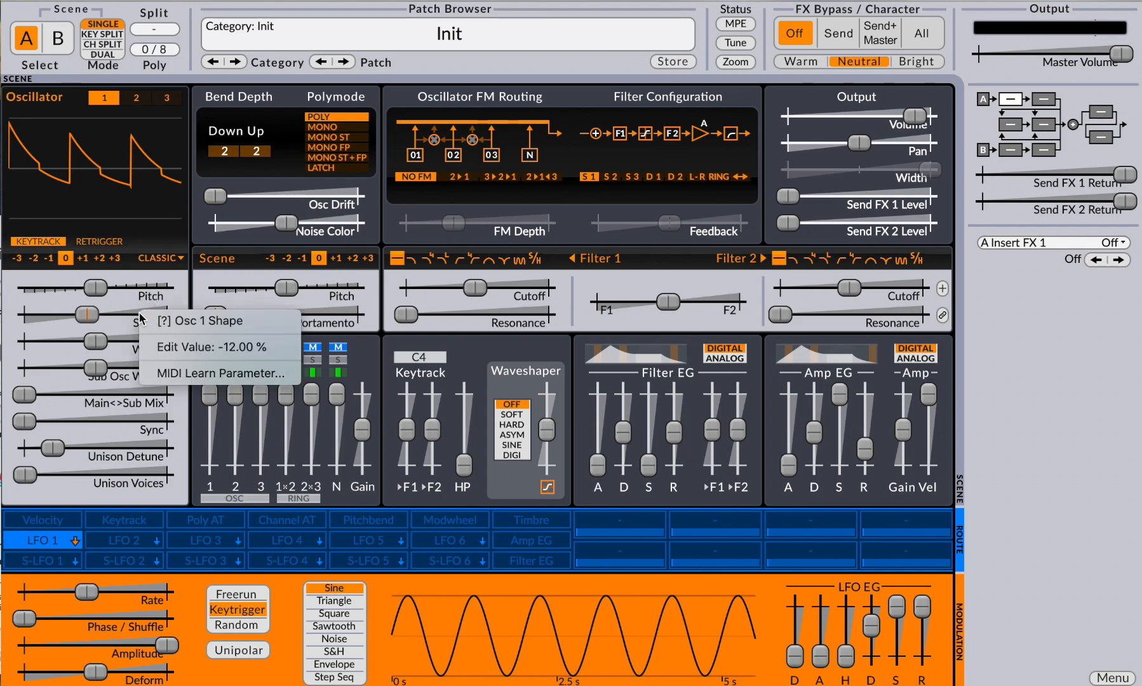
{"action": "left_click", "coordinate": [159, 347]}
{"action": "type", "text": "24"}
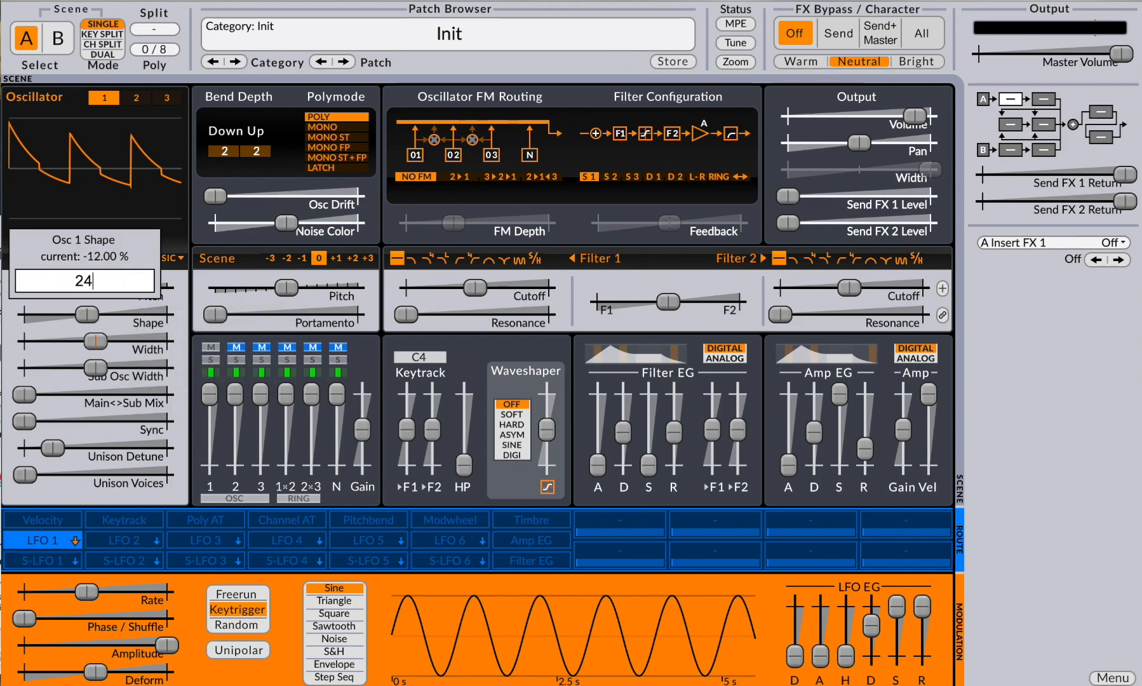
{"action": "key", "text": "Return"}
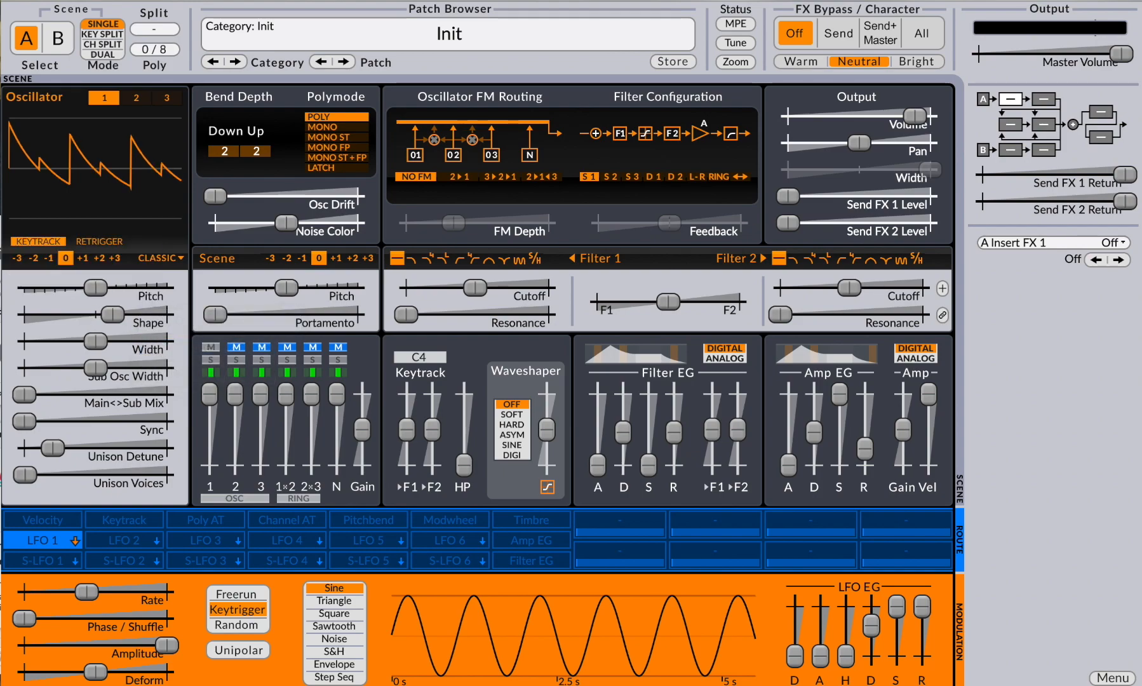
Step: Switch oscillator 1 to the Window type and set its window waveform to Sawtooth
{"action": "left_click", "coordinate": [160, 261]}
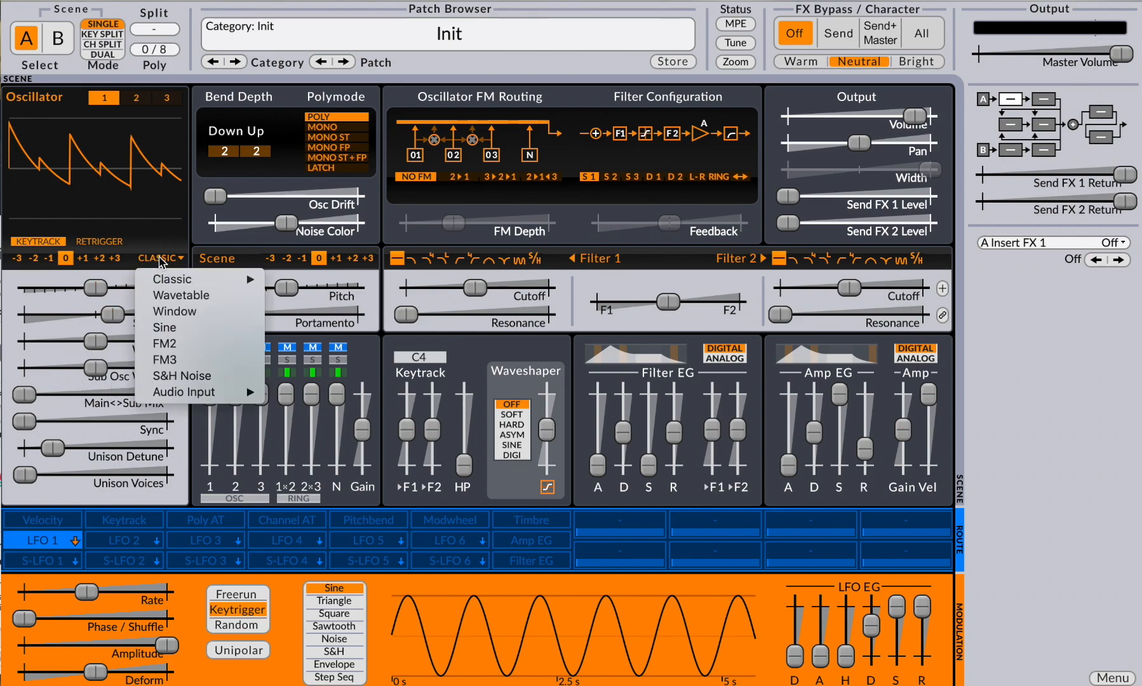
{"action": "left_click", "coordinate": [174, 311]}
{"action": "left_click_drag", "start_coordinate": [24, 368], "coordinate": [63, 372]}
{"action": "right_click", "coordinate": [108, 364]}
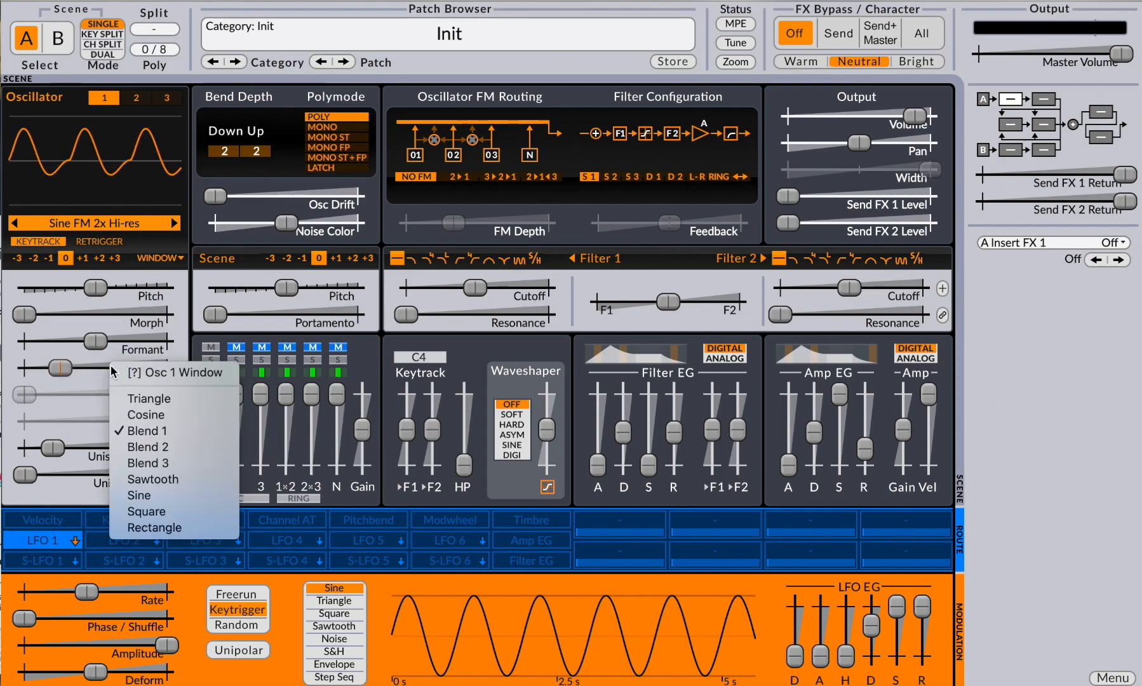
{"action": "left_click", "coordinate": [142, 478]}
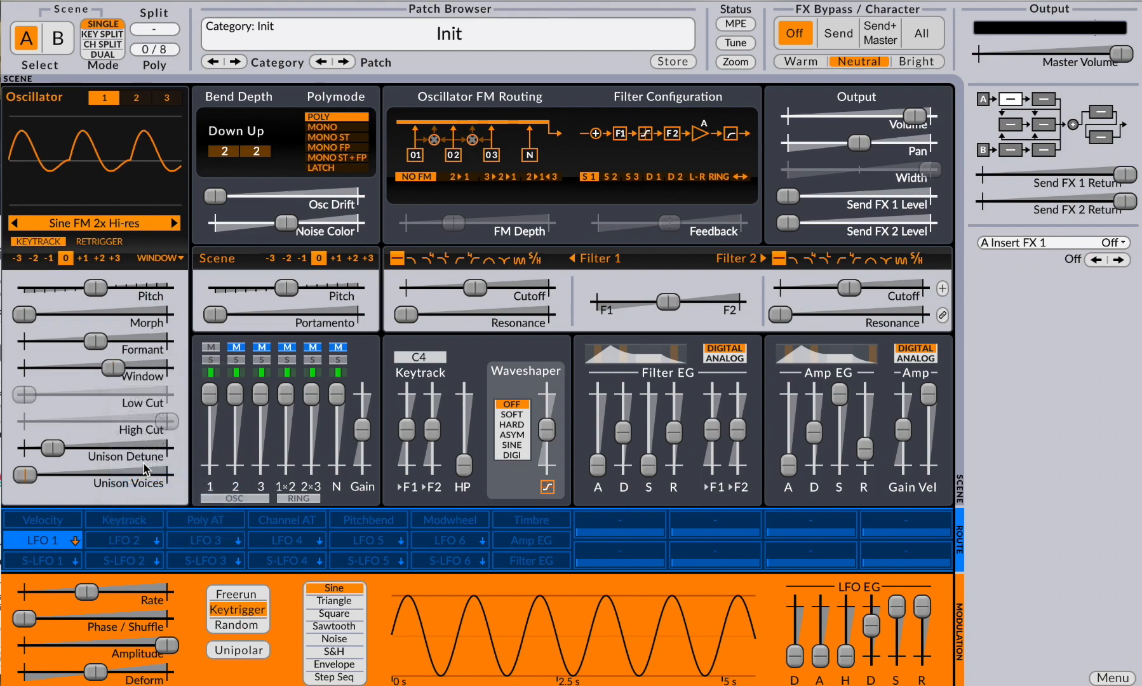
Step: Change oscillator 1 to the Classic type with the Sawtooth preset
{"action": "left_click", "coordinate": [166, 259]}
{"action": "mouse_move", "coordinate": [169, 280]}
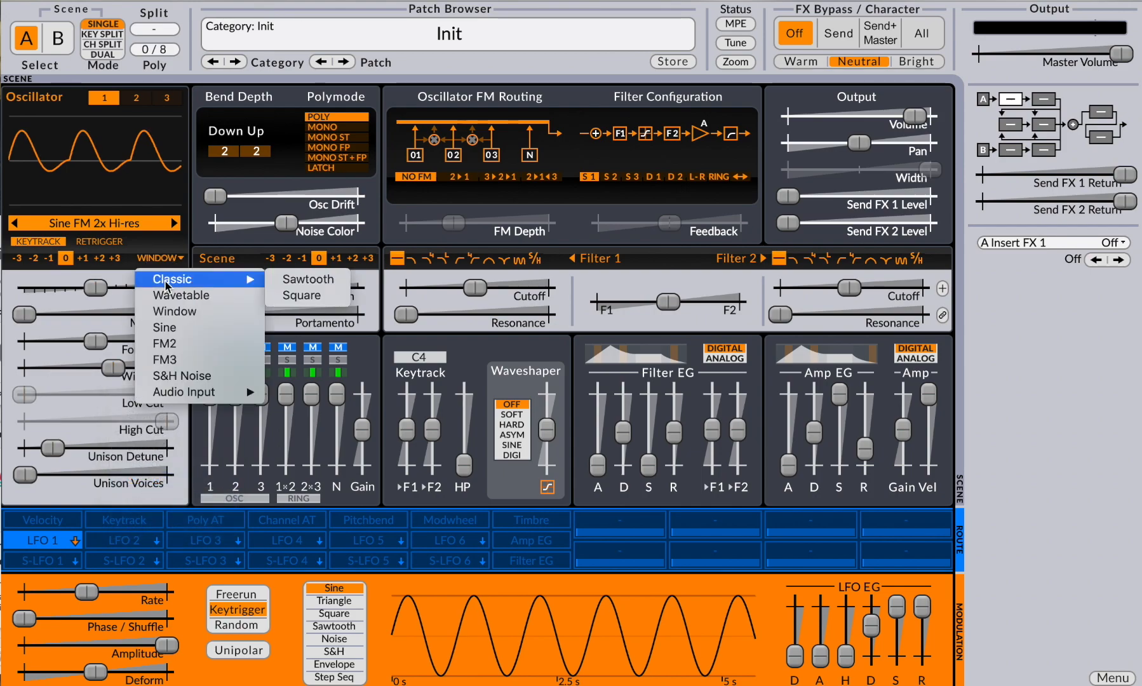
{"action": "left_click", "coordinate": [296, 284]}
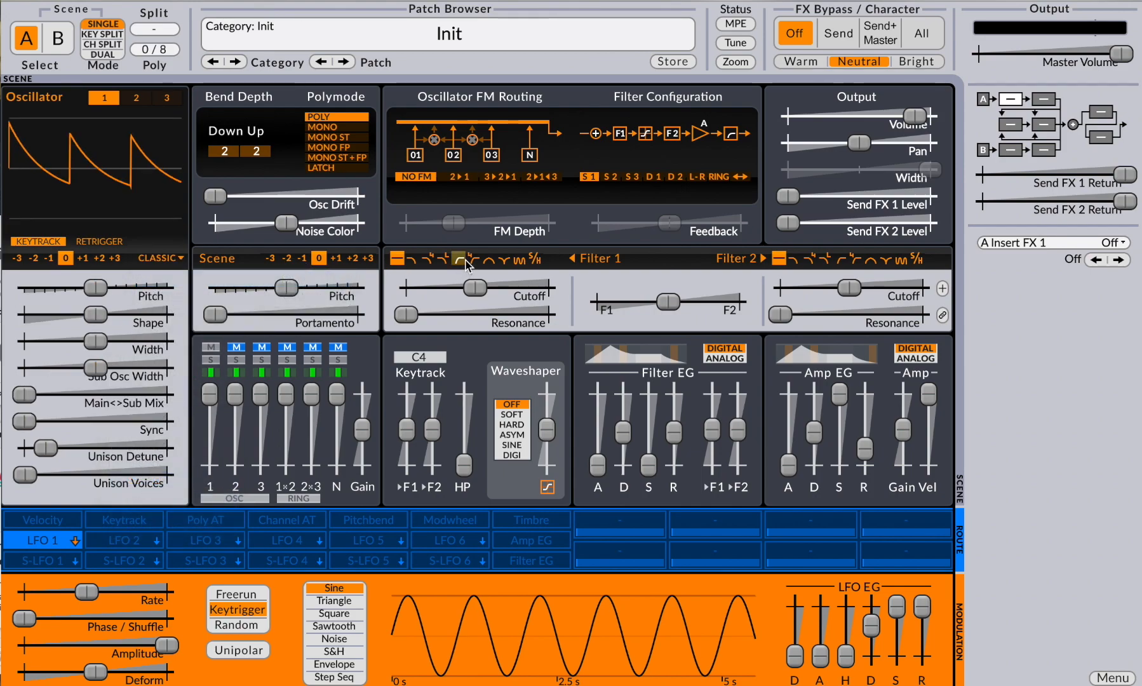
Step: Set the Filter 1 type to Highpass 12dB from its list of named filter types
{"action": "right_click", "coordinate": [466, 259]}
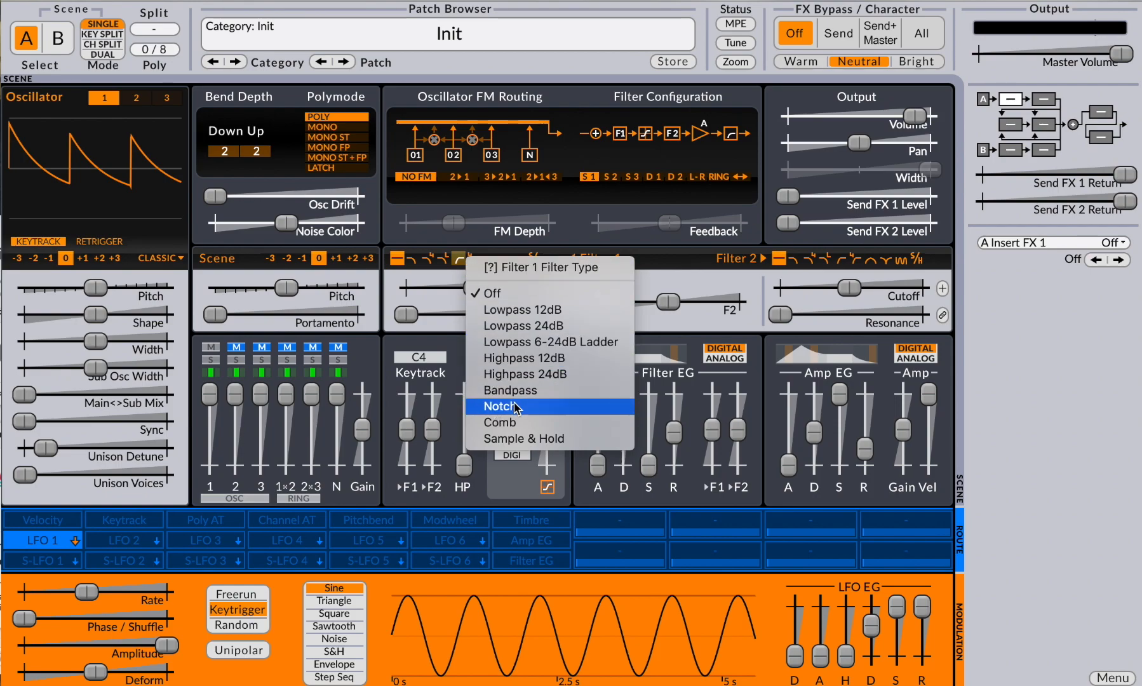
{"action": "left_click", "coordinate": [519, 359]}
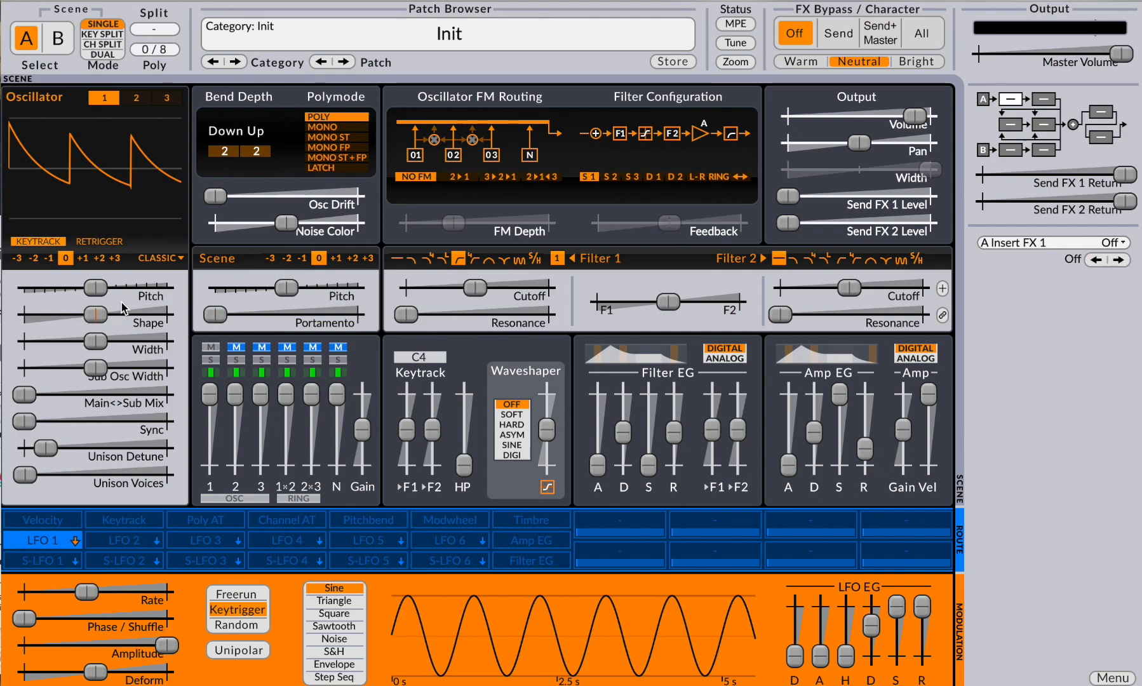
Step: Set oscillator 1's Shape to exactly 12 % by entering a numeric value
{"action": "right_click", "coordinate": [150, 320]}
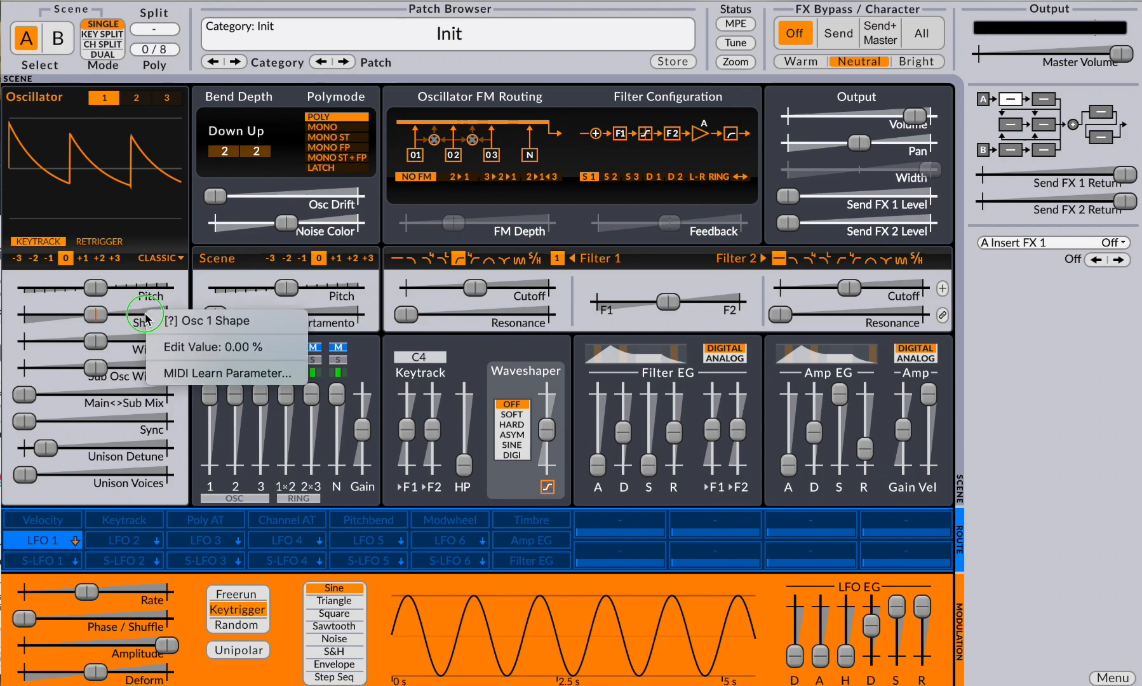
{"action": "left_click", "coordinate": [190, 346]}
{"action": "type", "text": "12"}
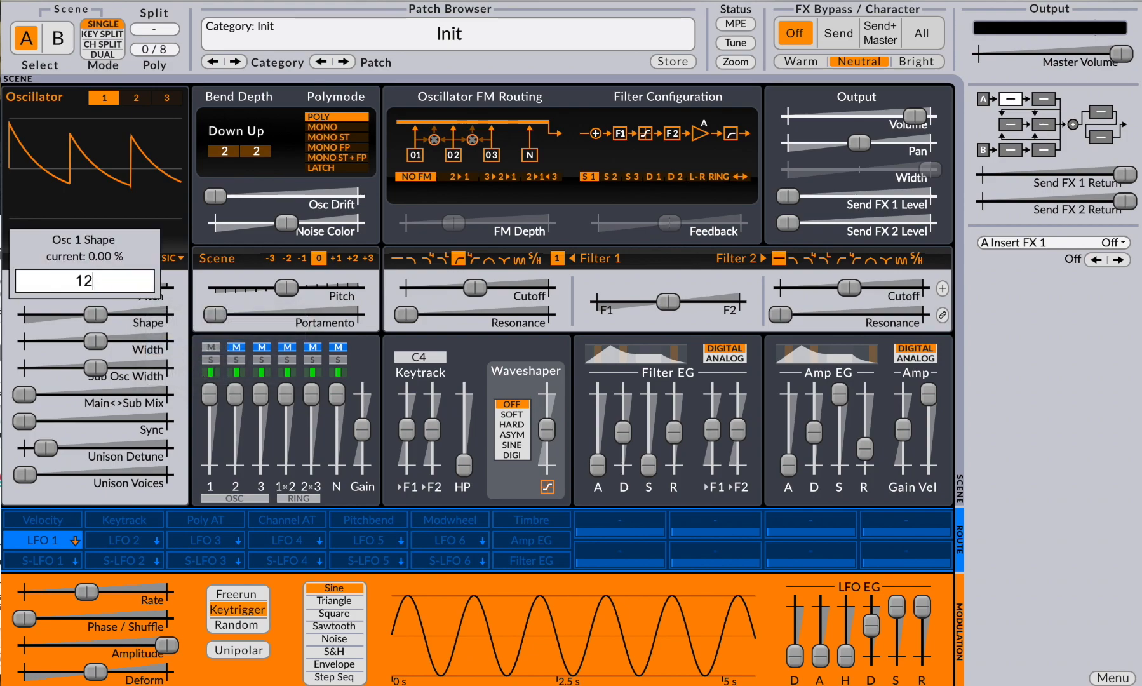
{"action": "key", "text": "Return"}
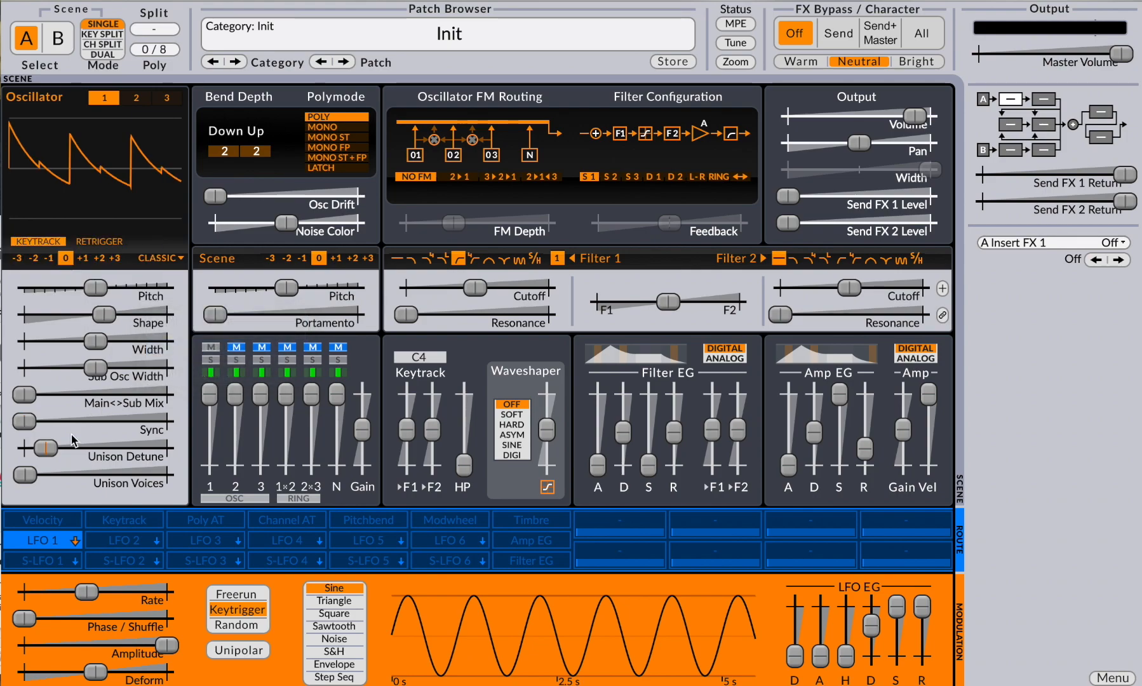
Step: Route LFO 1 to oscillator 1's Shape with a depth of about 43.64 %, and view the resulting modulation options
{"action": "left_click", "coordinate": [42, 538]}
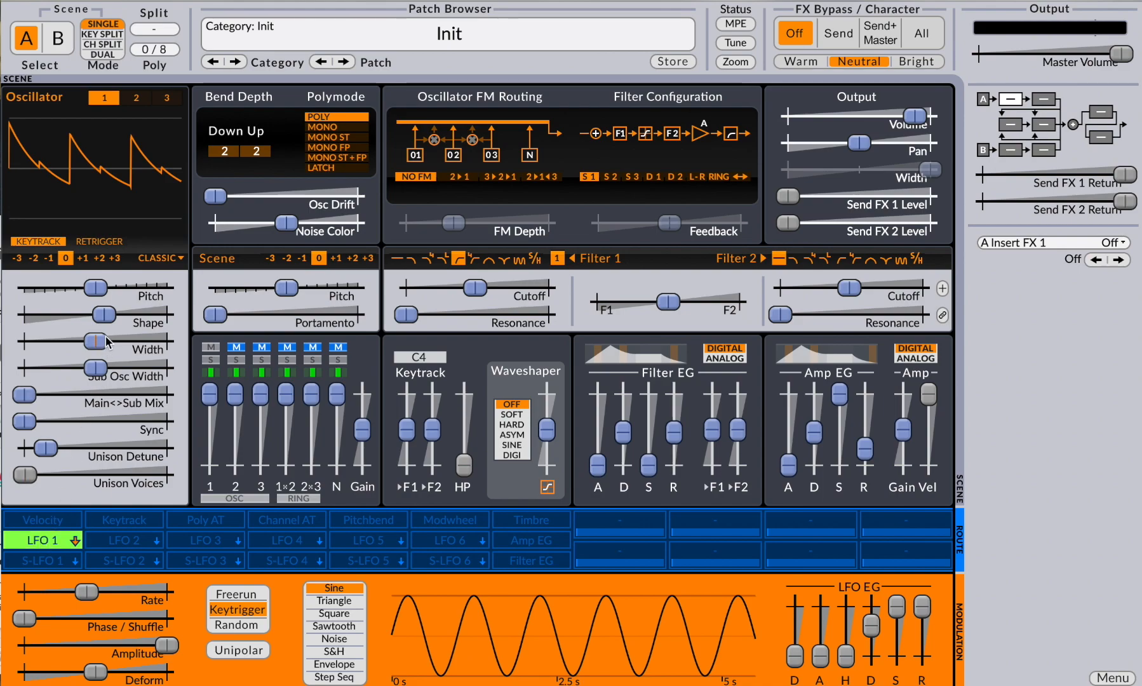
{"action": "left_click", "coordinate": [106, 316]}
{"action": "left_click_drag", "start_coordinate": [105, 316], "coordinate": [137, 318]}
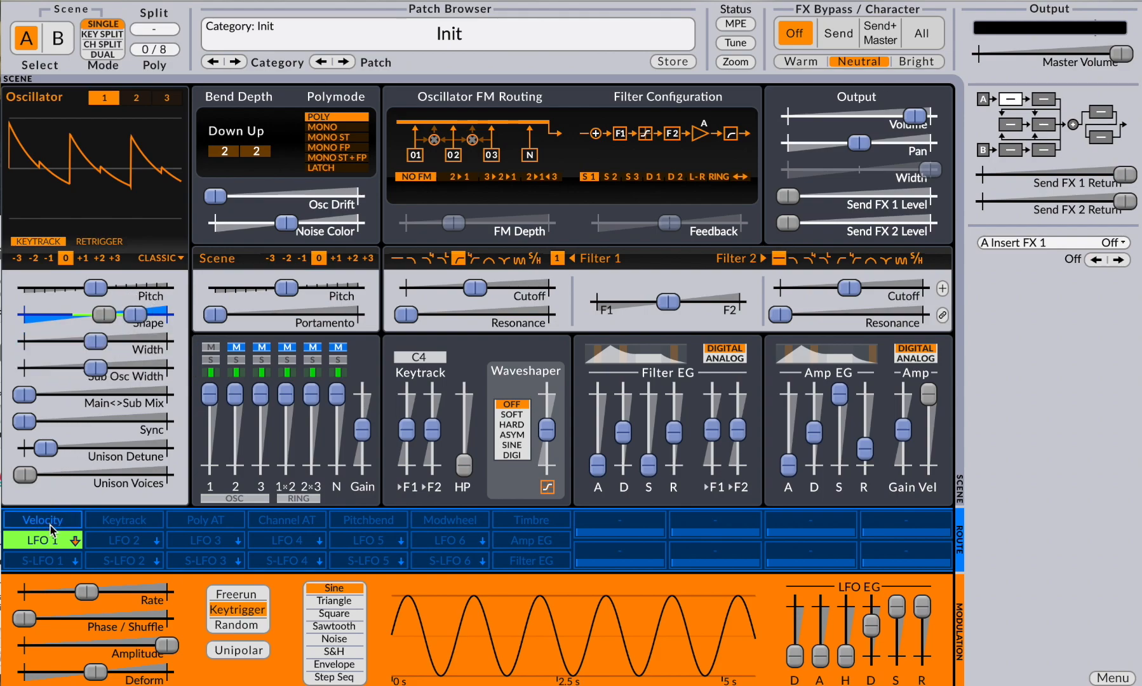
{"action": "right_click", "coordinate": [160, 315]}
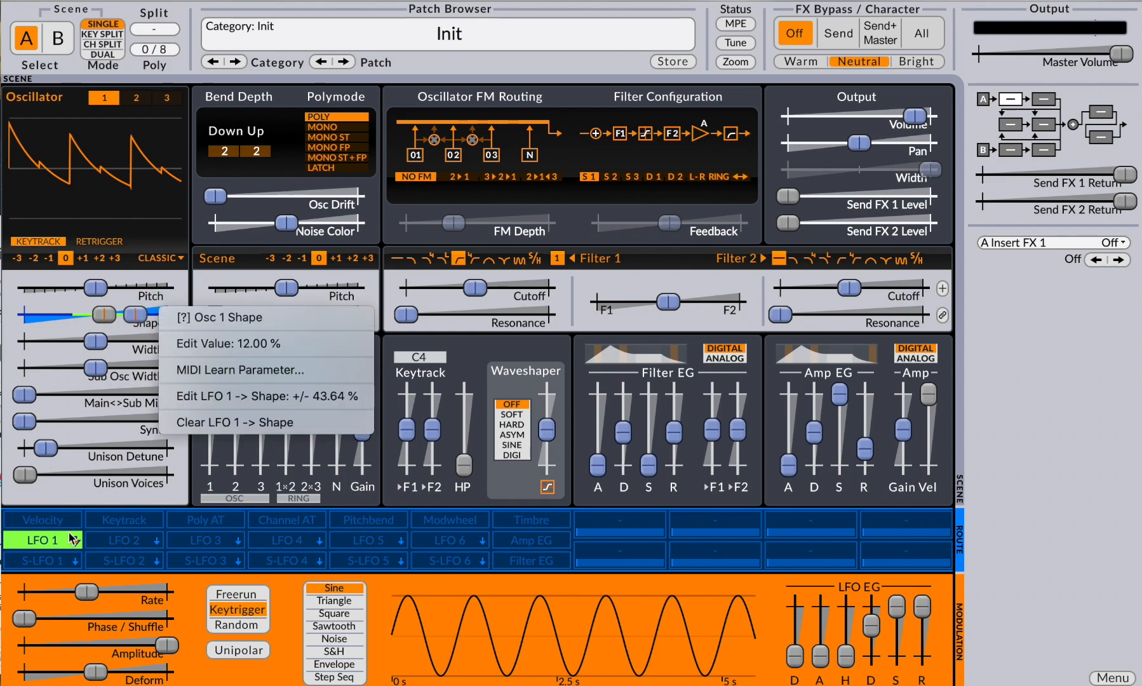
Step: Move oscillator 1's Shape to about 26.91 % and route LFO 2 to it with a depth of about -38.77 %
{"action": "left_click", "coordinate": [120, 541]}
{"action": "left_click", "coordinate": [121, 541]}
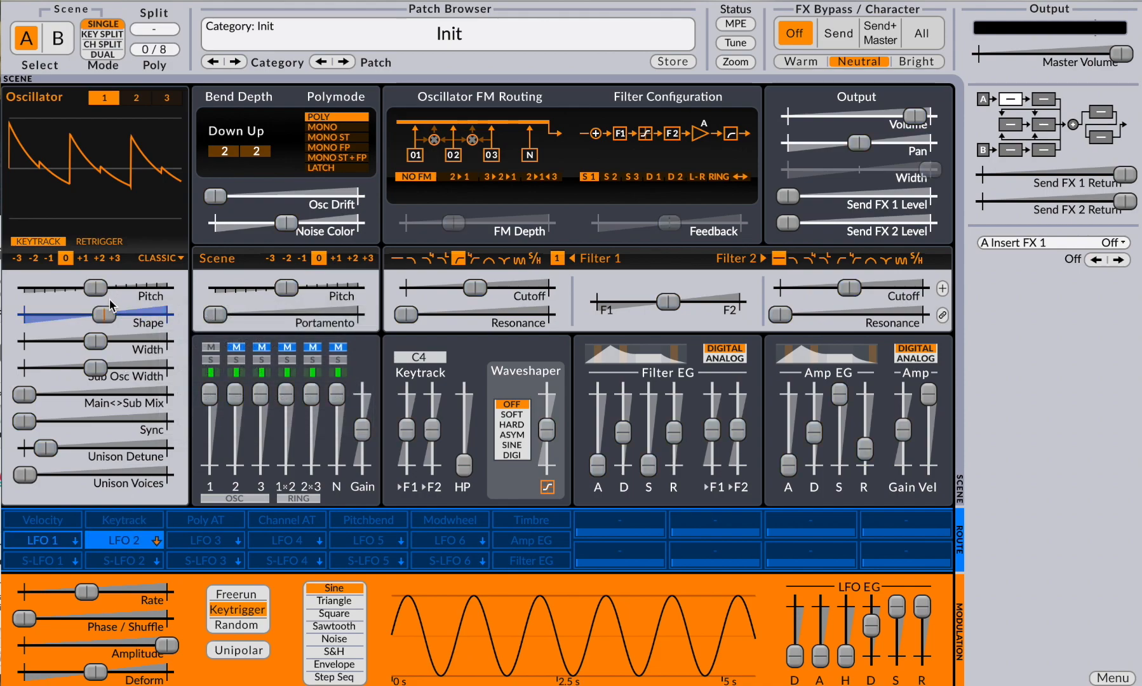
{"action": "mouse_move", "coordinate": [105, 315]}
{"action": "left_mouse_down"}
{"action": "mouse_move", "coordinate": [76, 316]}
{"action": "mouse_move", "coordinate": [104, 317]}
{"action": "mouse_move", "coordinate": [90, 322]}
{"action": "left_mouse_up"}
{"action": "left_click", "coordinate": [125, 540]}
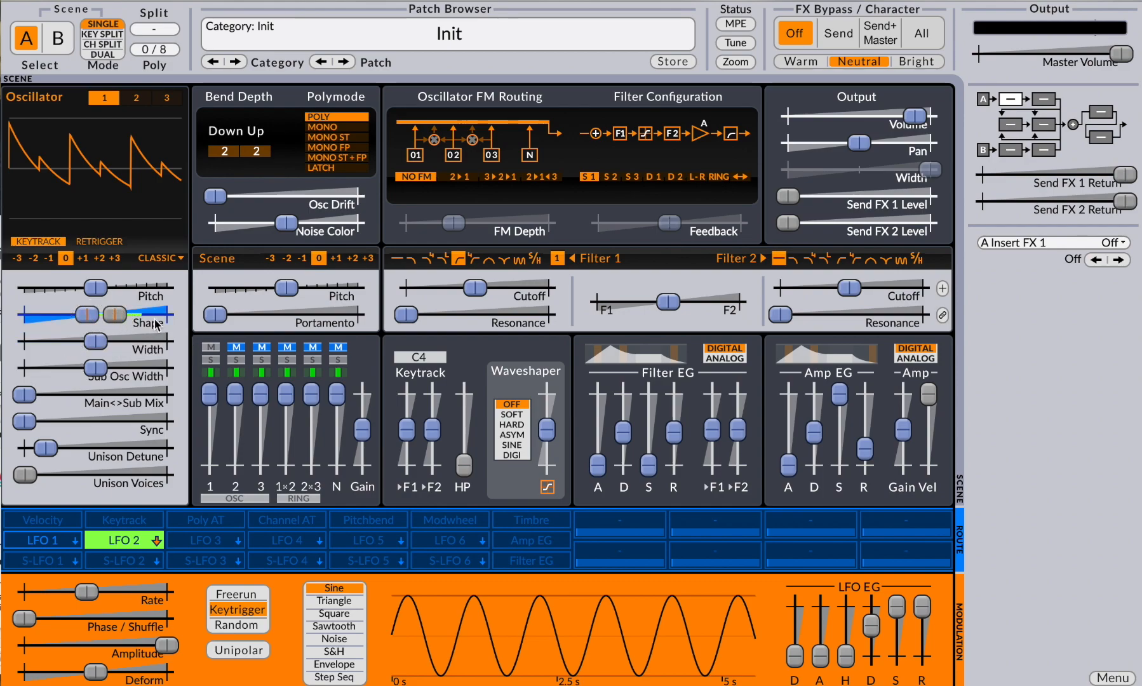
Step: Set the LFO 2 modulation depth on oscillator 1's Shape to 12 %
{"action": "right_click", "coordinate": [155, 311]}
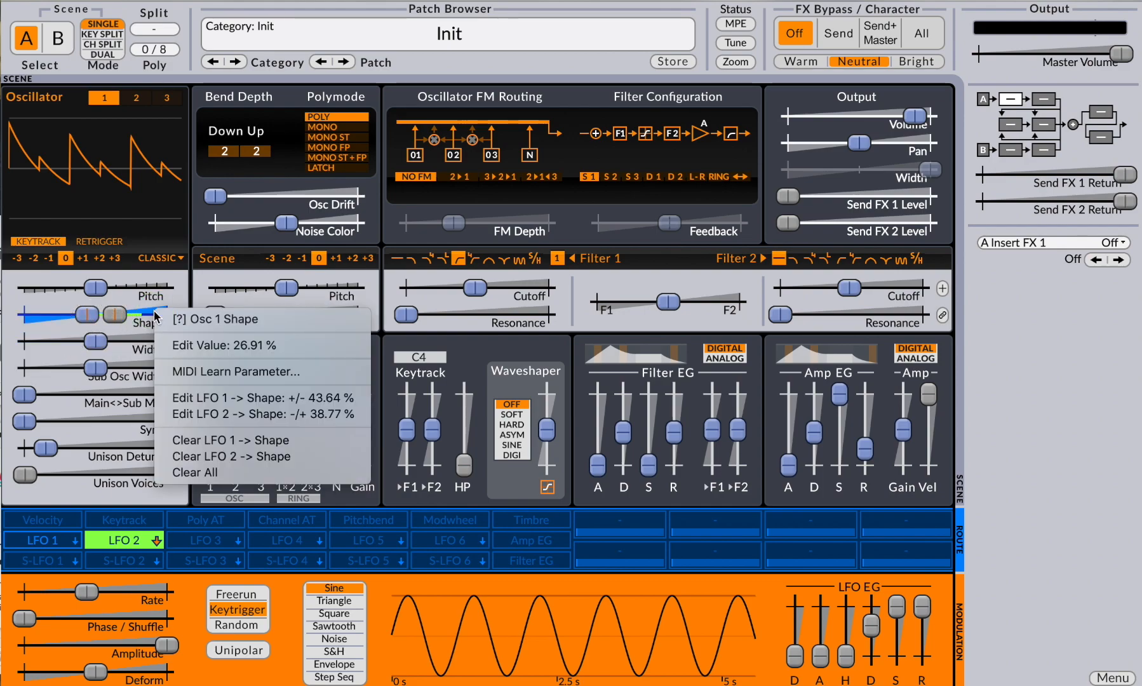
{"action": "left_click", "coordinate": [277, 414]}
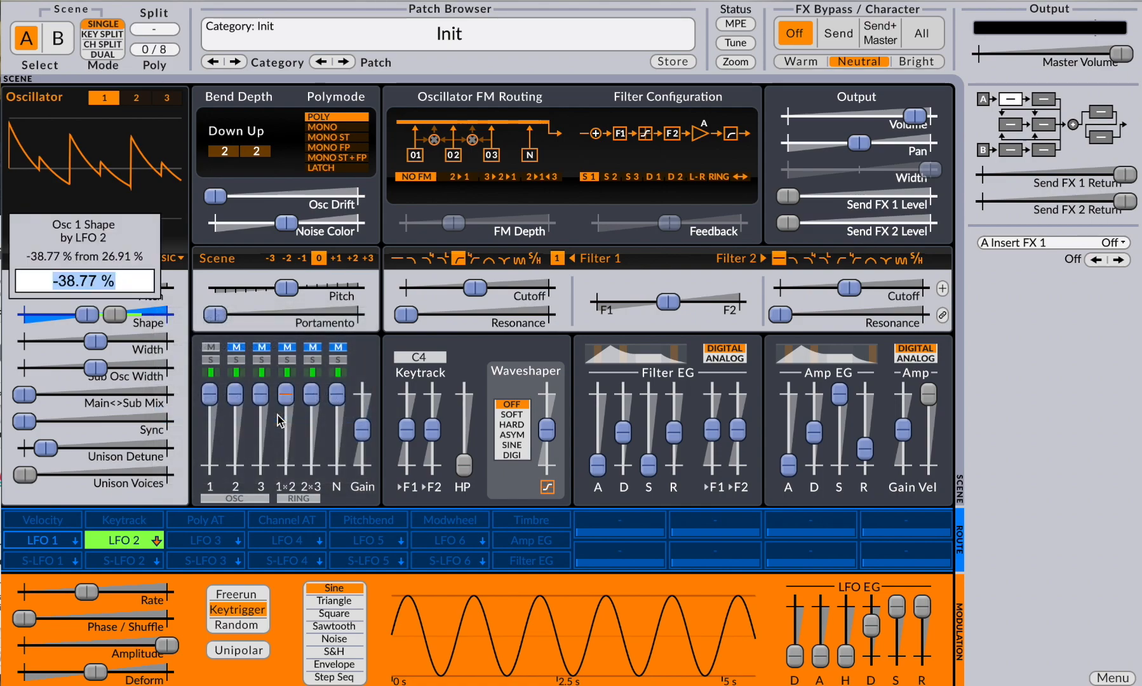
{"action": "type", "text": "12"}
{"action": "key", "text": "Return"}
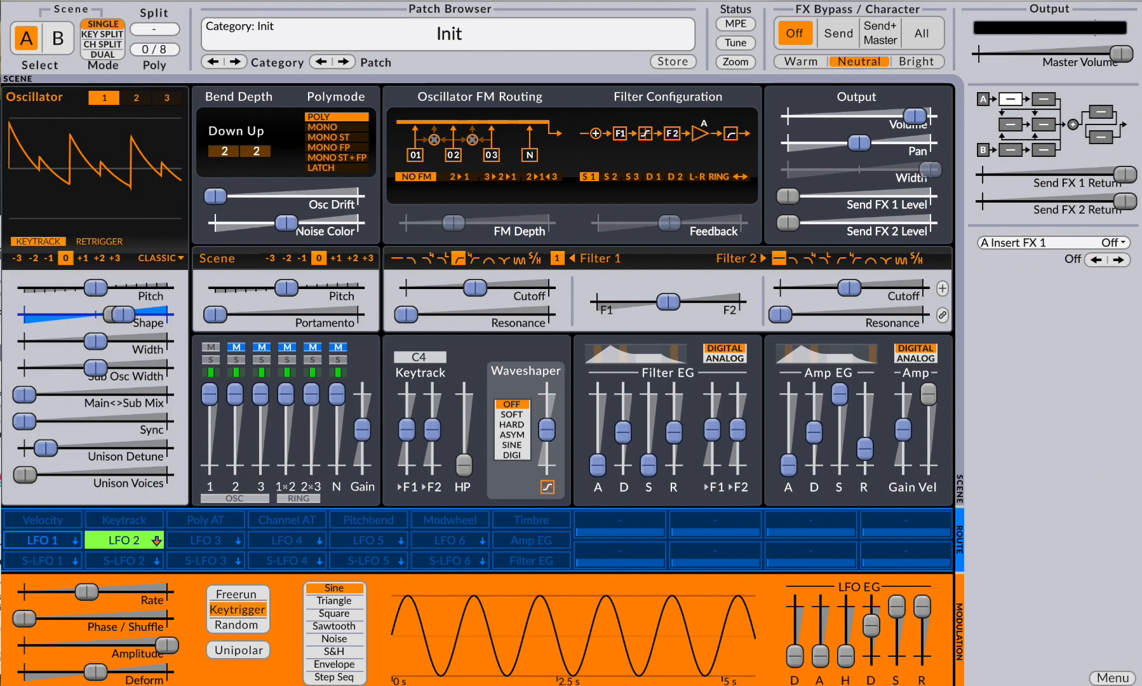
Step: Set the LFO 2 modulation depth on oscillator 1's Shape to -50 %
{"action": "right_click", "coordinate": [156, 308]}
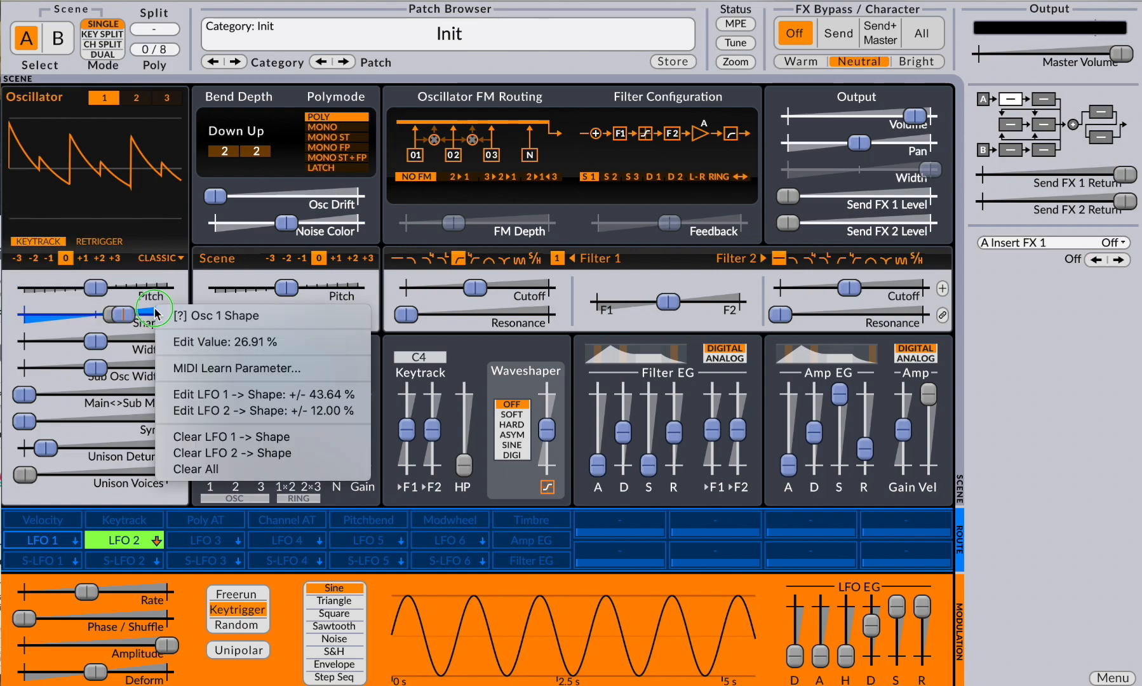
{"action": "left_click", "coordinate": [204, 410]}
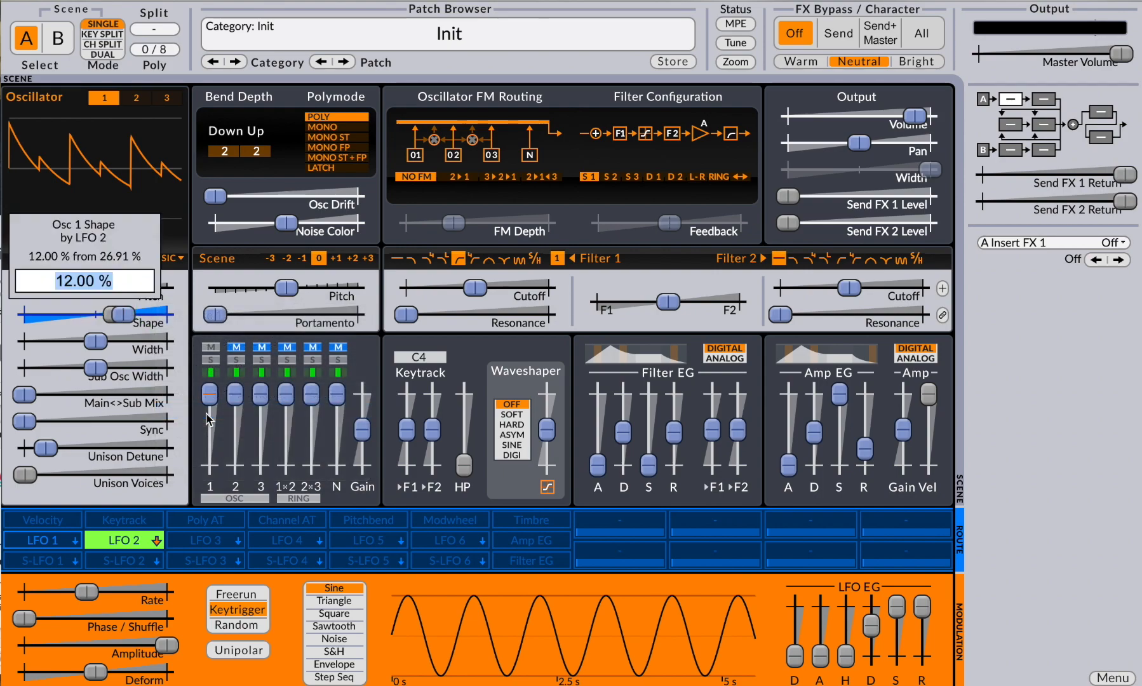
{"action": "key", "text": "BackSpace"}
{"action": "type", "text": "-50"}
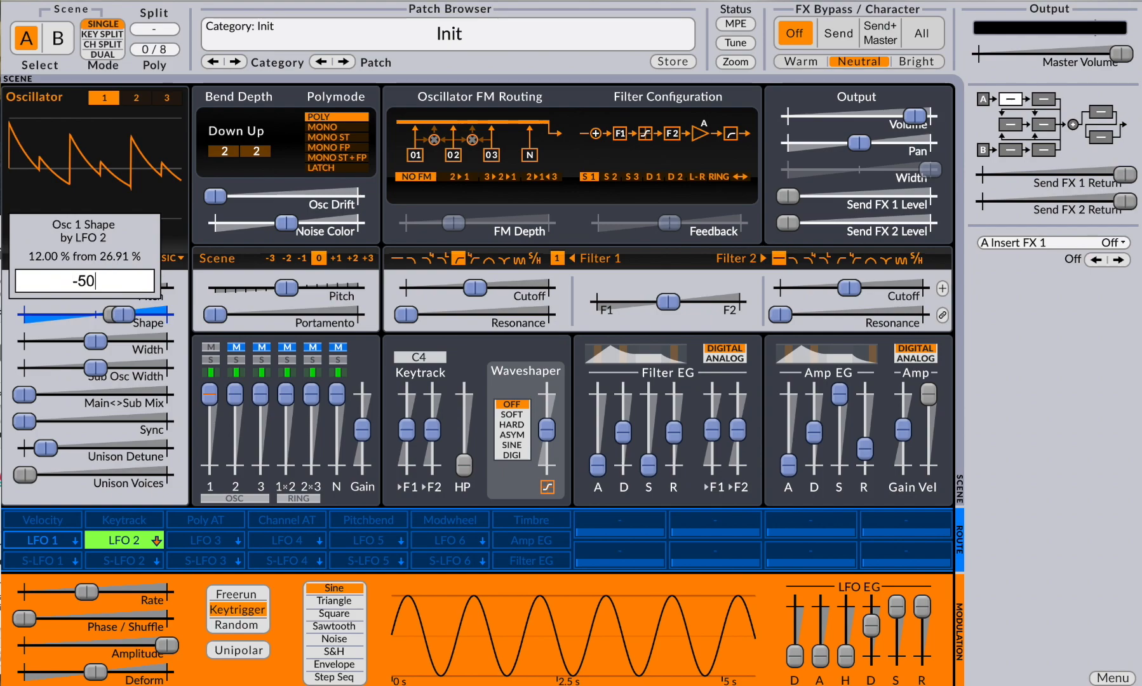
{"action": "key", "text": "Return"}
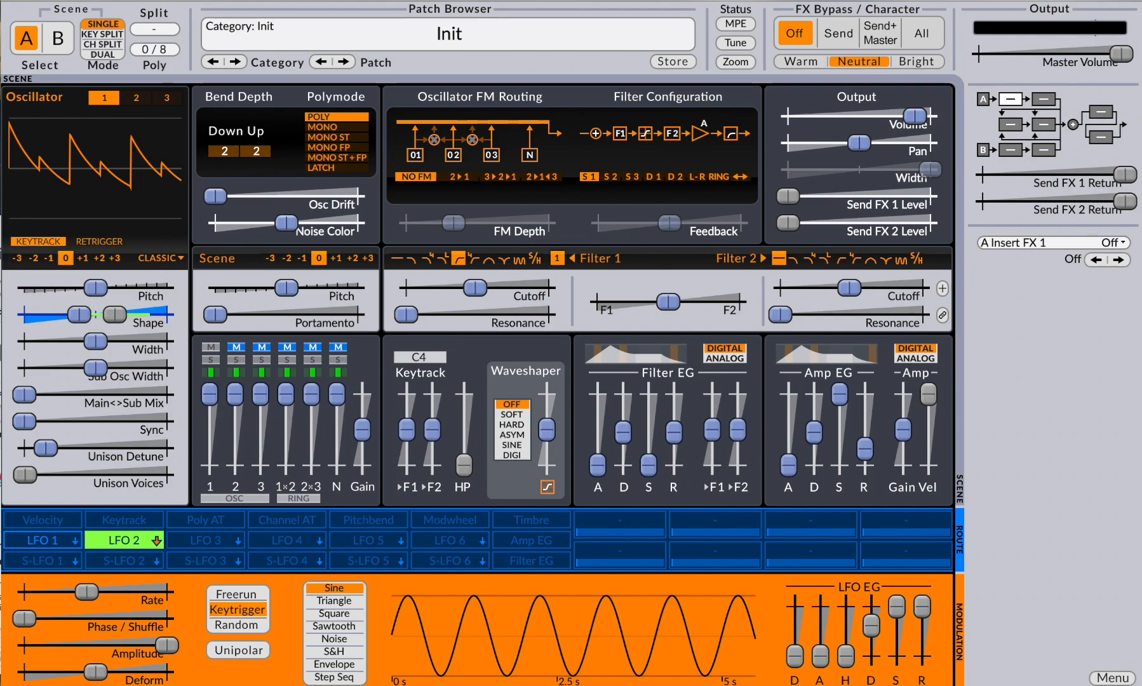
Step: Edit the Osc 1 Shape routing from LFO 2's own options to 11 %, and raise that modulation depth further freehand
{"action": "right_click", "coordinate": [125, 540]}
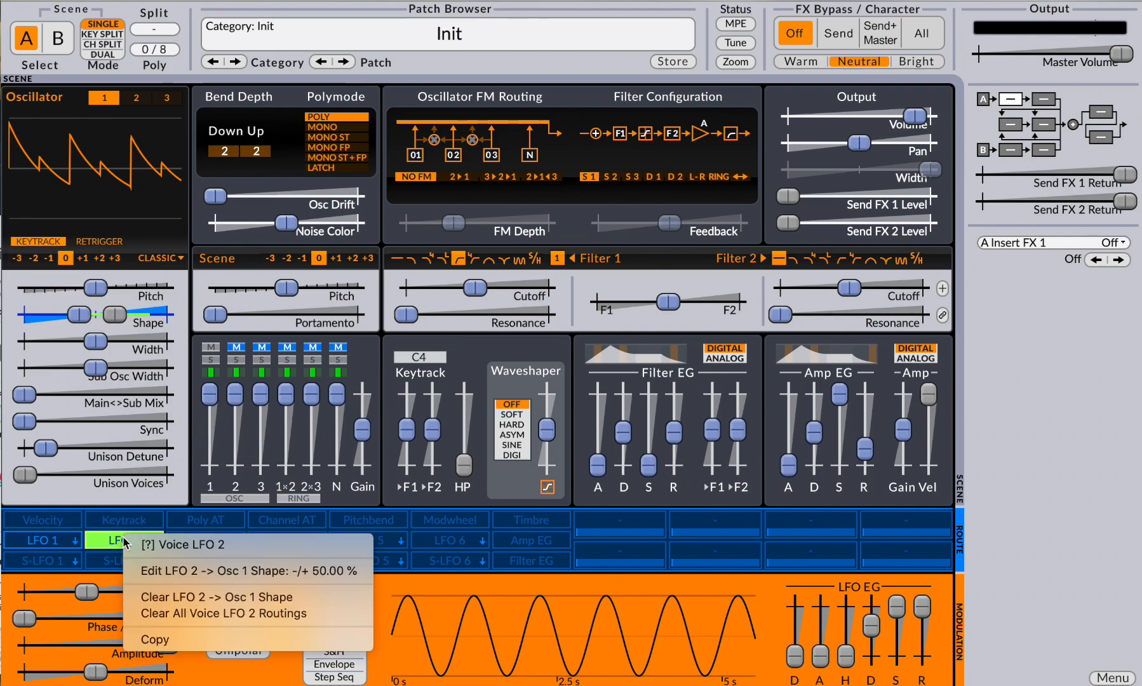
{"action": "left_click", "coordinate": [178, 571]}
{"action": "type", "text": "11"}
{"action": "key", "text": "Return"}
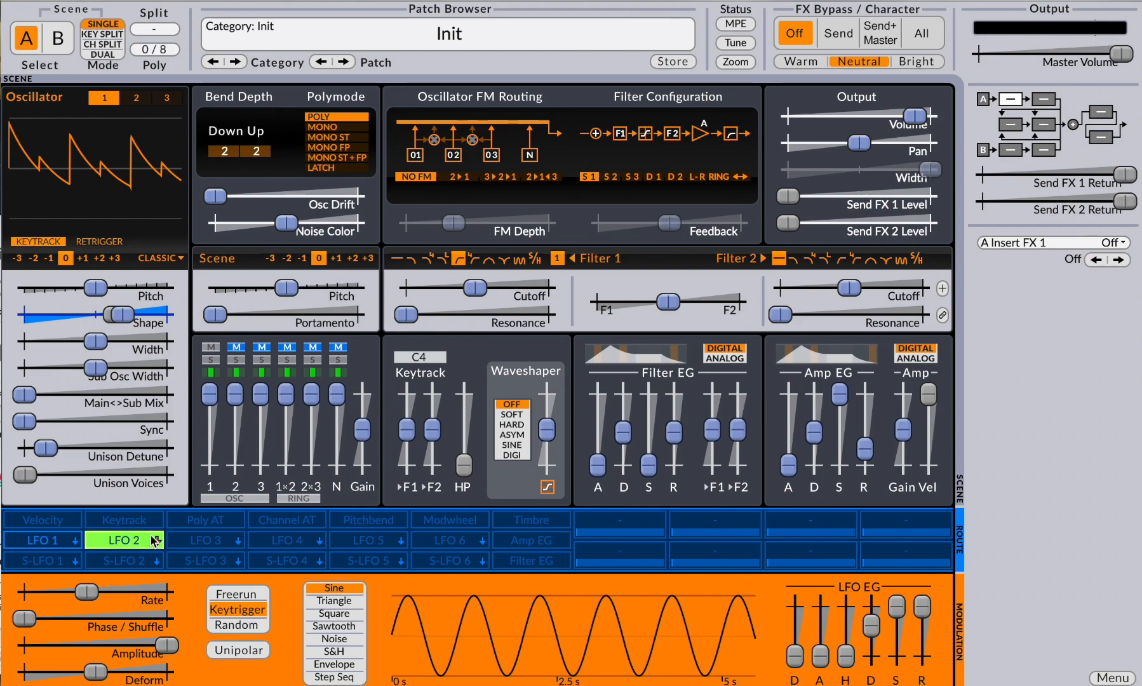
{"action": "left_click_drag", "start_coordinate": [123, 314], "coordinate": [145, 314]}
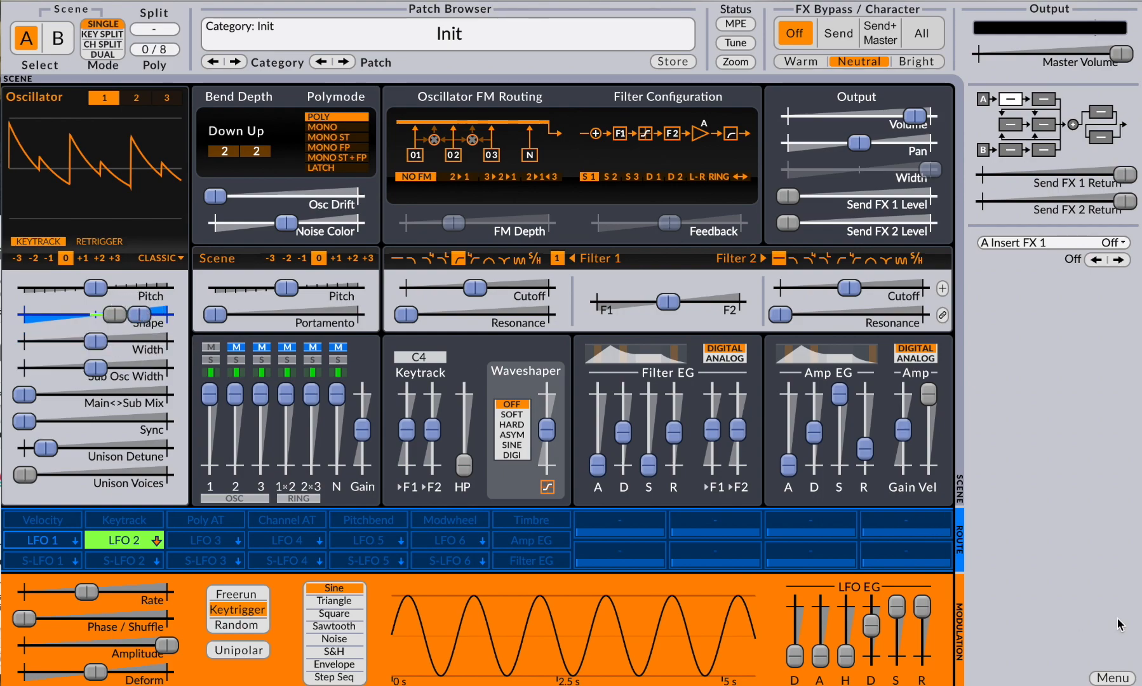
Step: Turn on the user setting Modulation Popup Shows Bounds
{"action": "left_click", "coordinate": [1111, 678]}
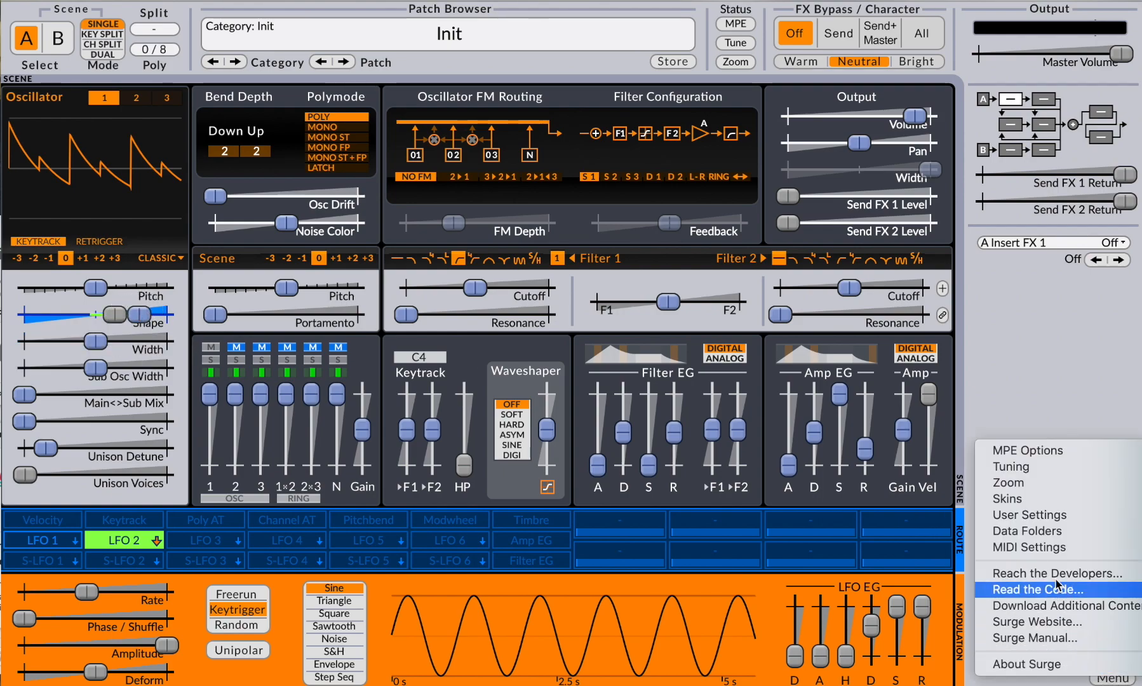
{"action": "mouse_move", "coordinate": [1042, 516]}
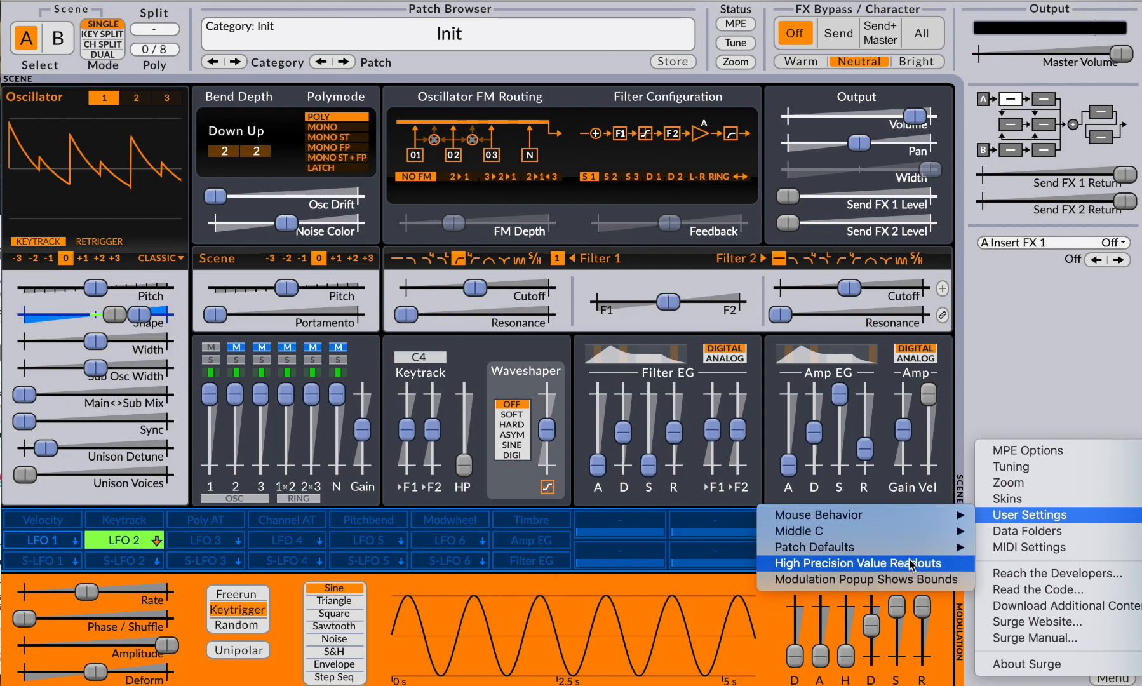
{"action": "left_click", "coordinate": [911, 579]}
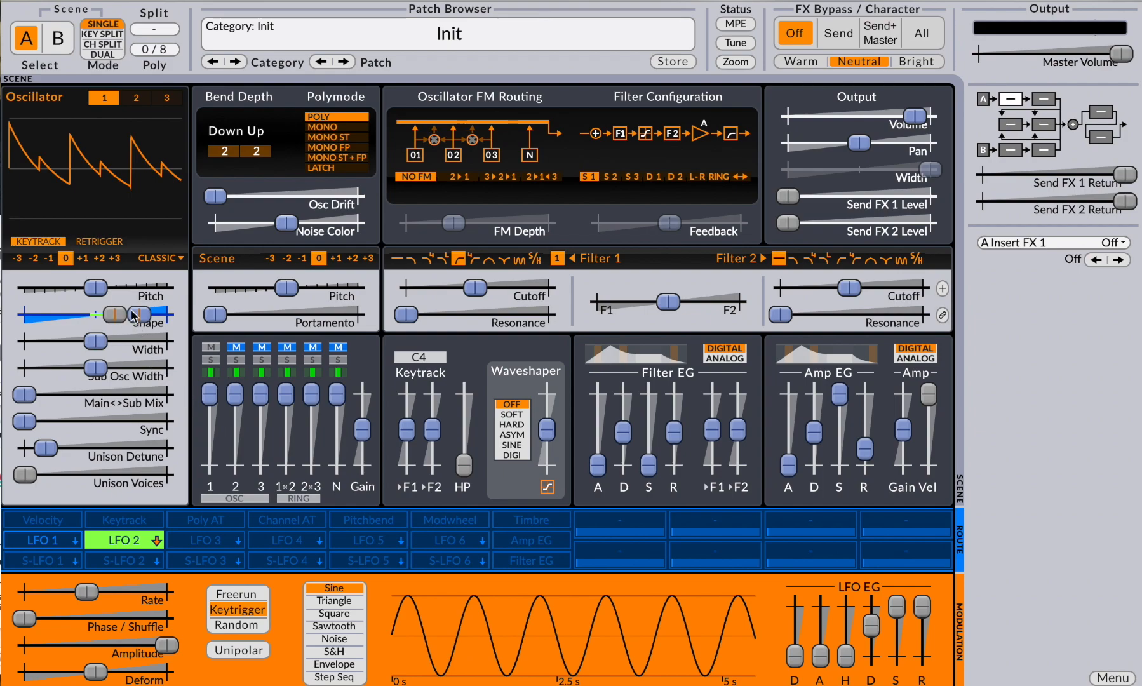
Step: Adjust LFO 2's modulation depth on oscillator 1's Shape freehand to about 45.60 %
{"action": "left_click_drag", "start_coordinate": [139, 314], "coordinate": [145, 312]}
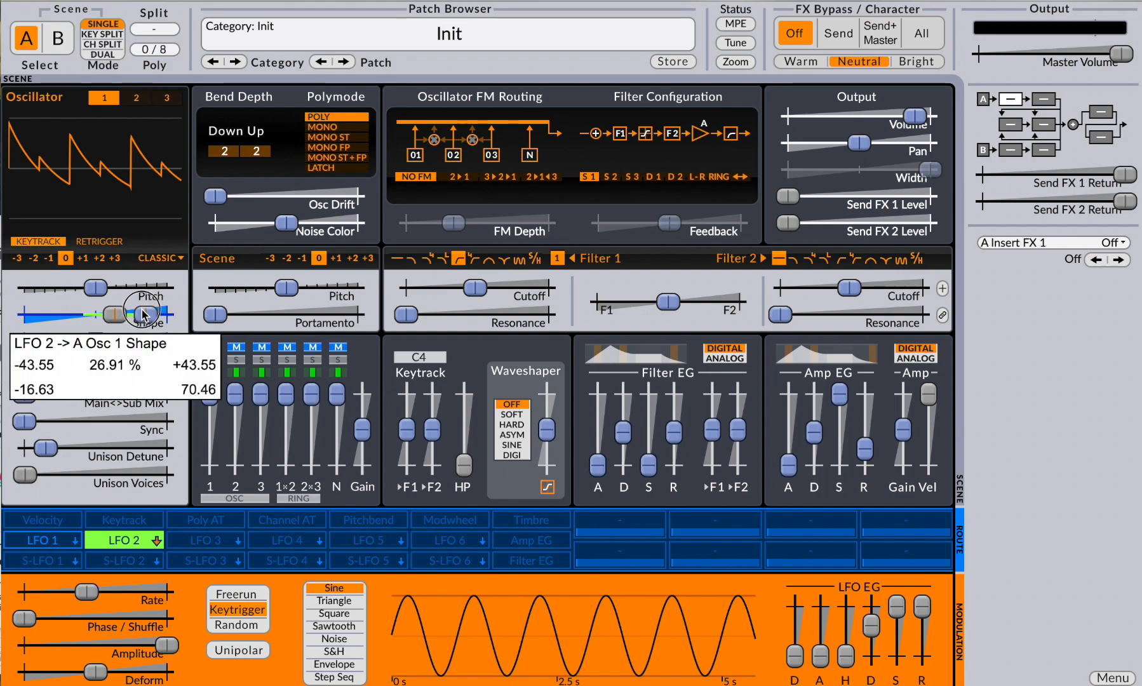
{"action": "left_click_drag", "start_coordinate": [145, 313], "coordinate": [143, 313]}
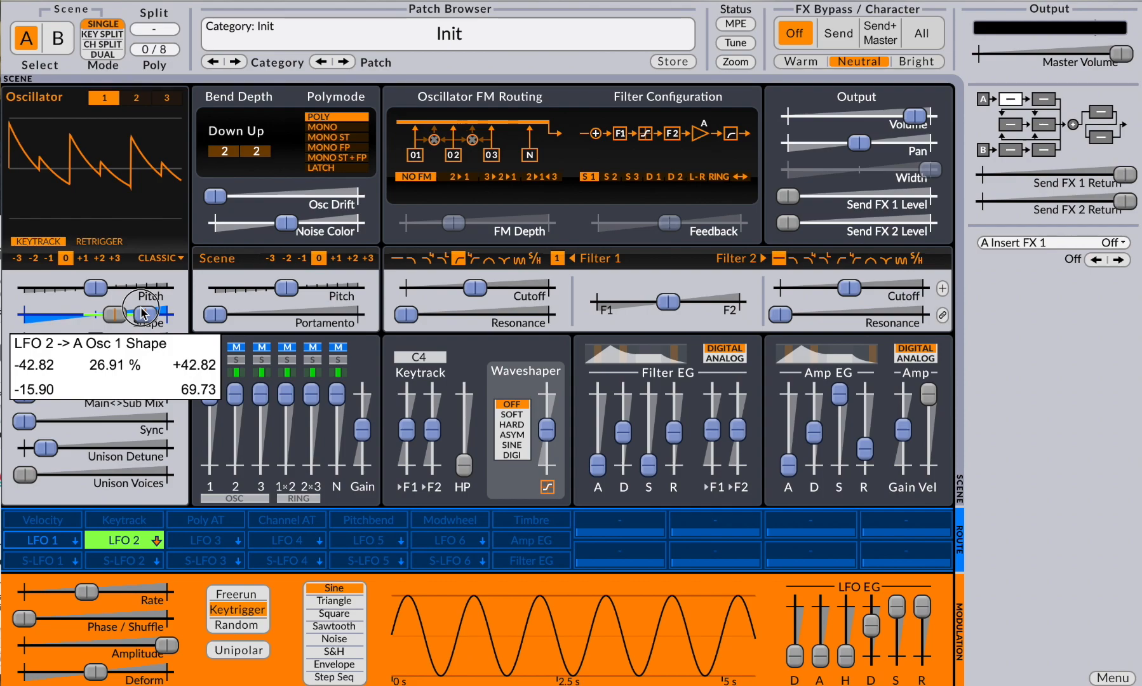
{"action": "left_click_drag", "start_coordinate": [143, 313], "coordinate": [146, 312]}
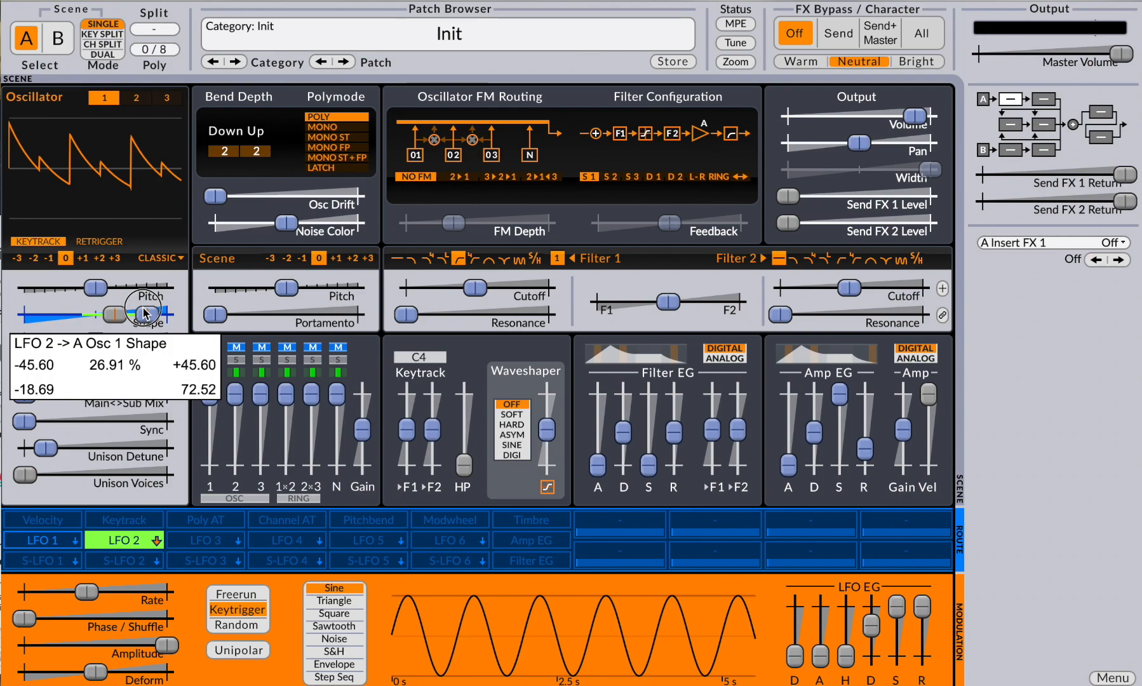
{"action": "left_click_drag", "start_coordinate": [144, 308], "coordinate": [144, 308]}
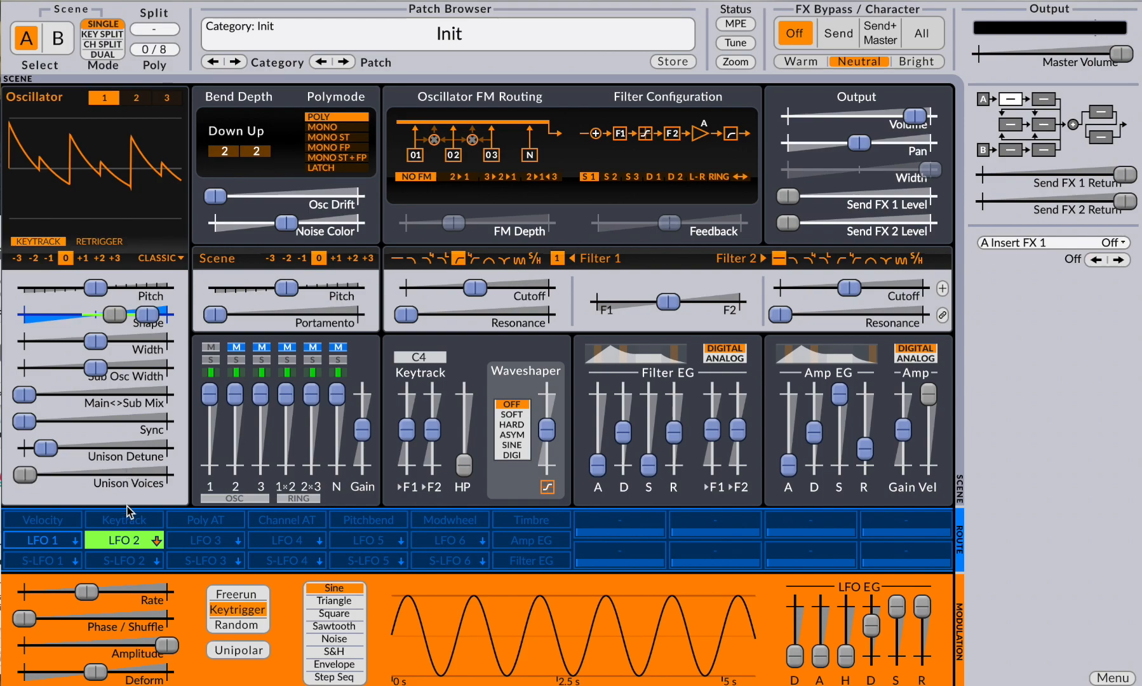
Step: Leave LFO 2's modulation editing, move filter 1's Cutoff freehand and set its value to 440 Hz
{"action": "left_click", "coordinate": [127, 540]}
{"action": "left_click_drag", "start_coordinate": [478, 291], "coordinate": [519, 290]}
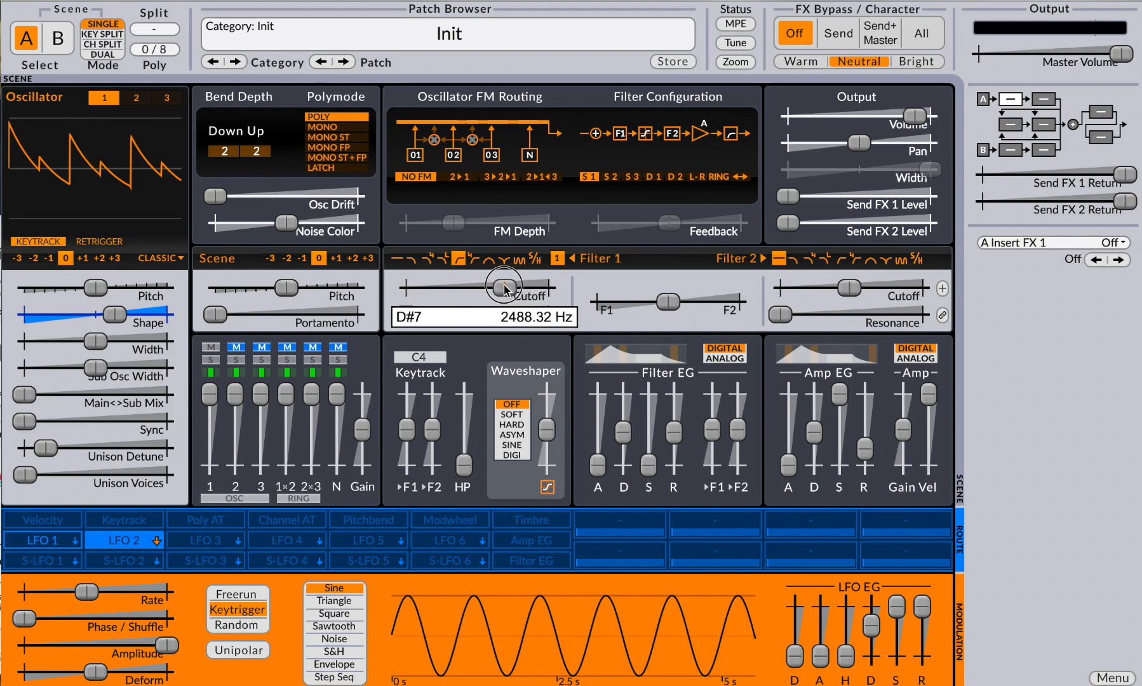
{"action": "left_click_drag", "start_coordinate": [467, 289], "coordinate": [467, 289]}
{"action": "right_click", "coordinate": [520, 281]}
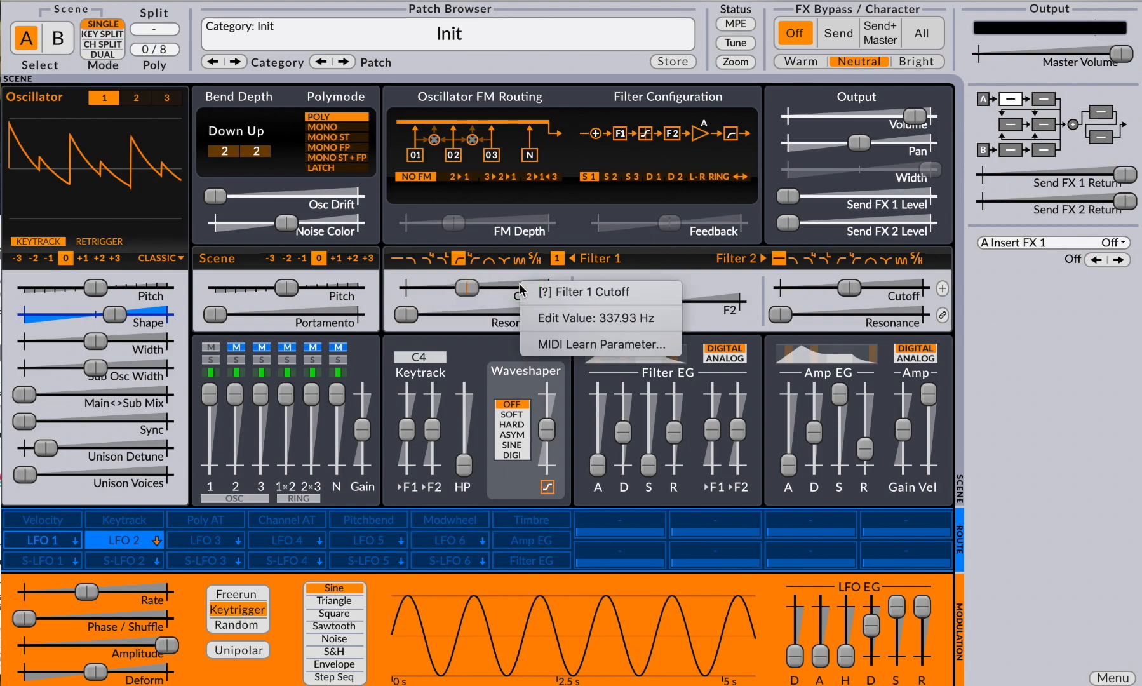
{"action": "left_click", "coordinate": [549, 317]}
{"action": "type", "text": "440"}
{"action": "key", "text": "Return"}
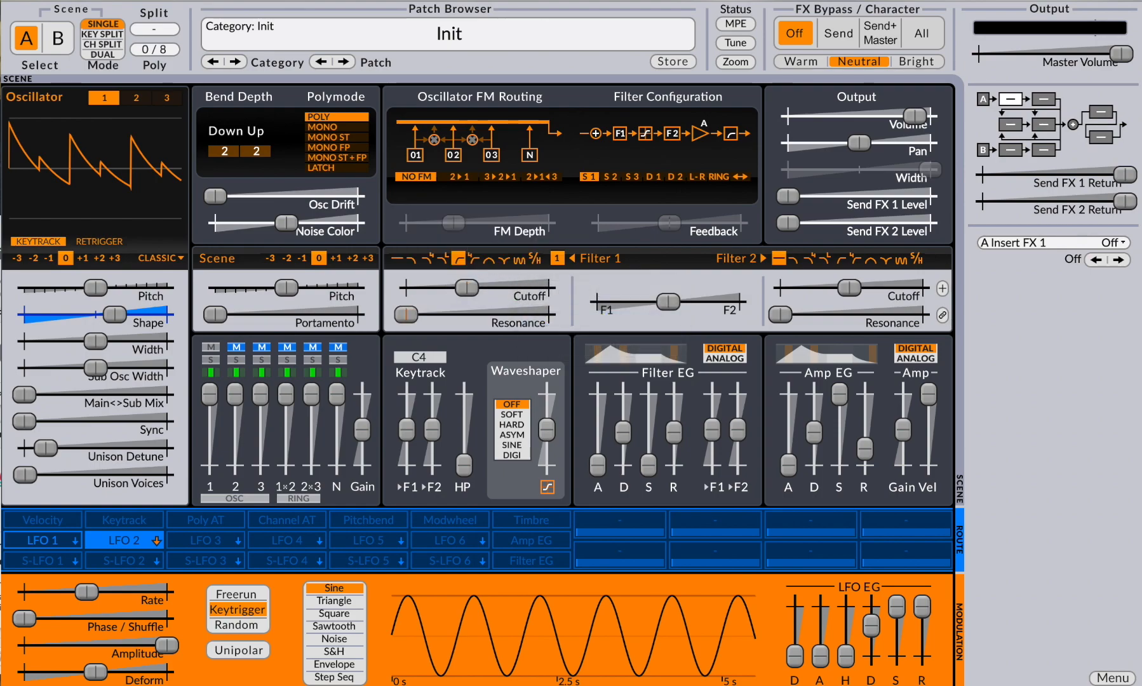
Step: Set filter 1's Cutoff to exactly 880 Hz
{"action": "right_click", "coordinate": [517, 293]}
{"action": "left_click", "coordinate": [543, 321]}
{"action": "type", "text": "880"}
{"action": "key", "text": "Return"}
Step: Set filter 1's Cutoff to exactly 220 Hz
{"action": "right_click", "coordinate": [521, 293]}
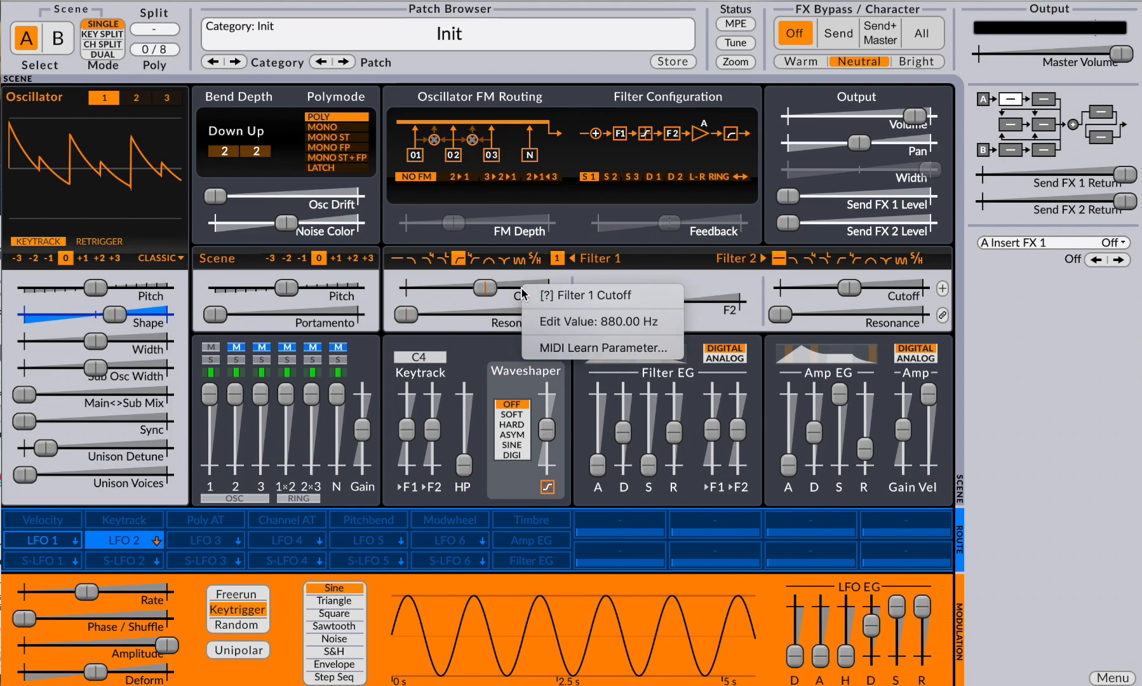
{"action": "left_click", "coordinate": [540, 321]}
{"action": "type", "text": "220"}
{"action": "key", "text": "Return"}
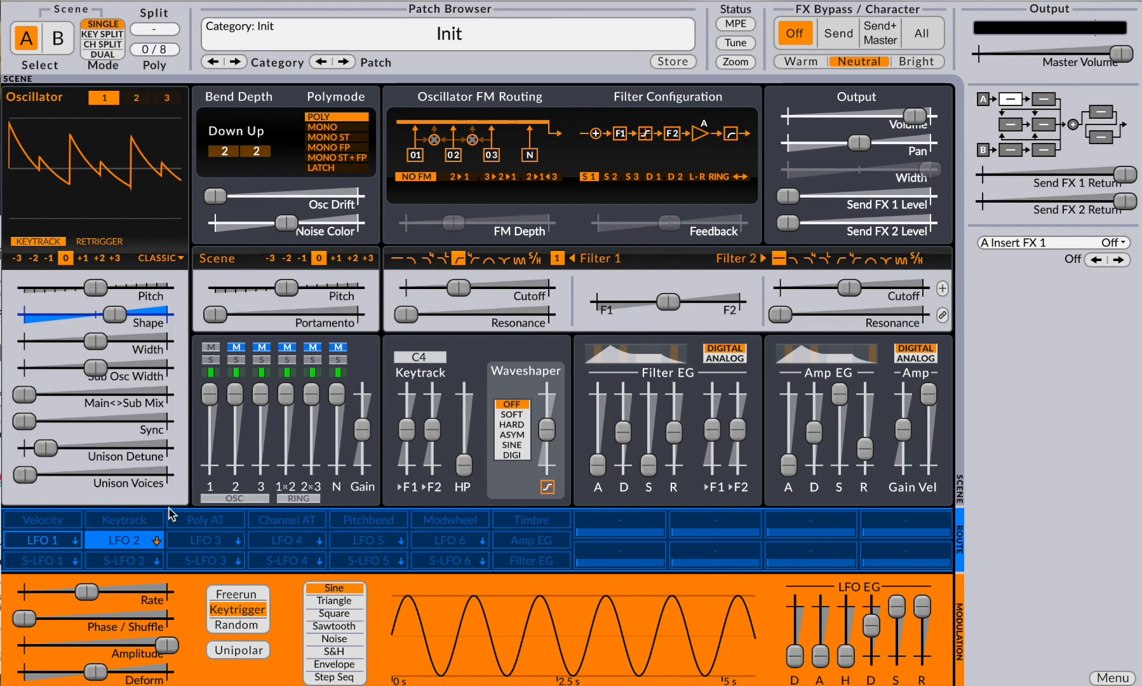
Step: Route LFO 2 to filter 1's Cutoff with a modulation depth of about +1266.35 Hz
{"action": "left_click", "coordinate": [137, 540]}
{"action": "left_click_drag", "start_coordinate": [461, 291], "coordinate": [497, 293]}
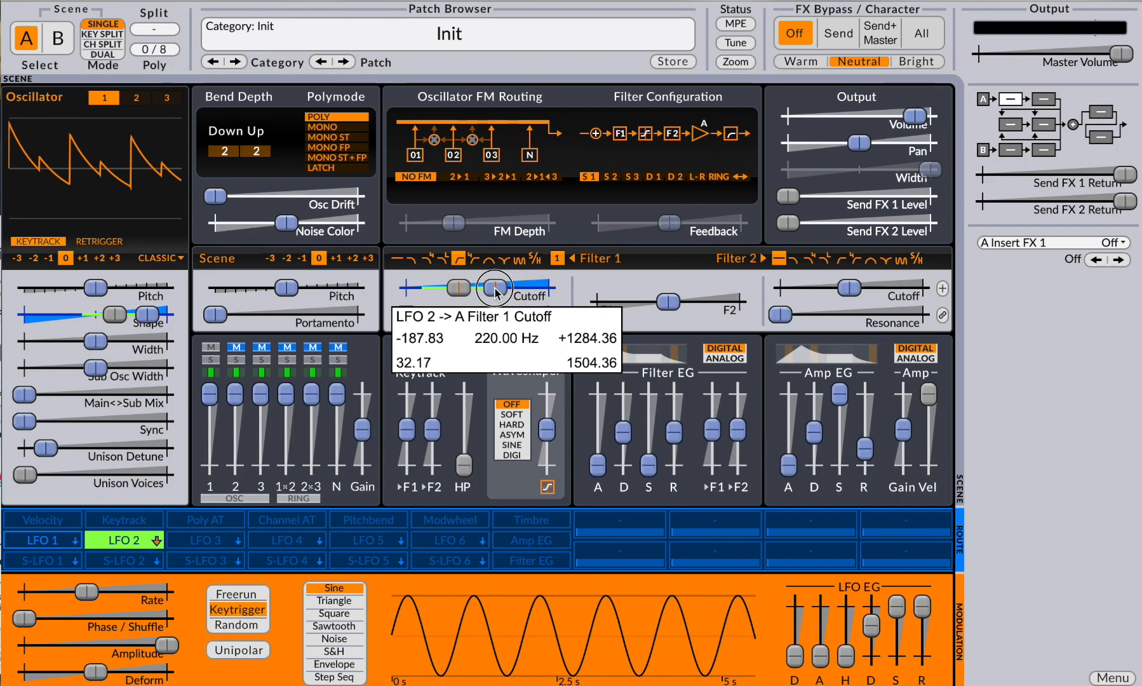
{"action": "left_click_drag", "start_coordinate": [497, 292], "coordinate": [495, 292]}
Step: Set the LFO 2 modulation depth on filter 1's Cutoff to 220 Hz
{"action": "right_click", "coordinate": [526, 291]}
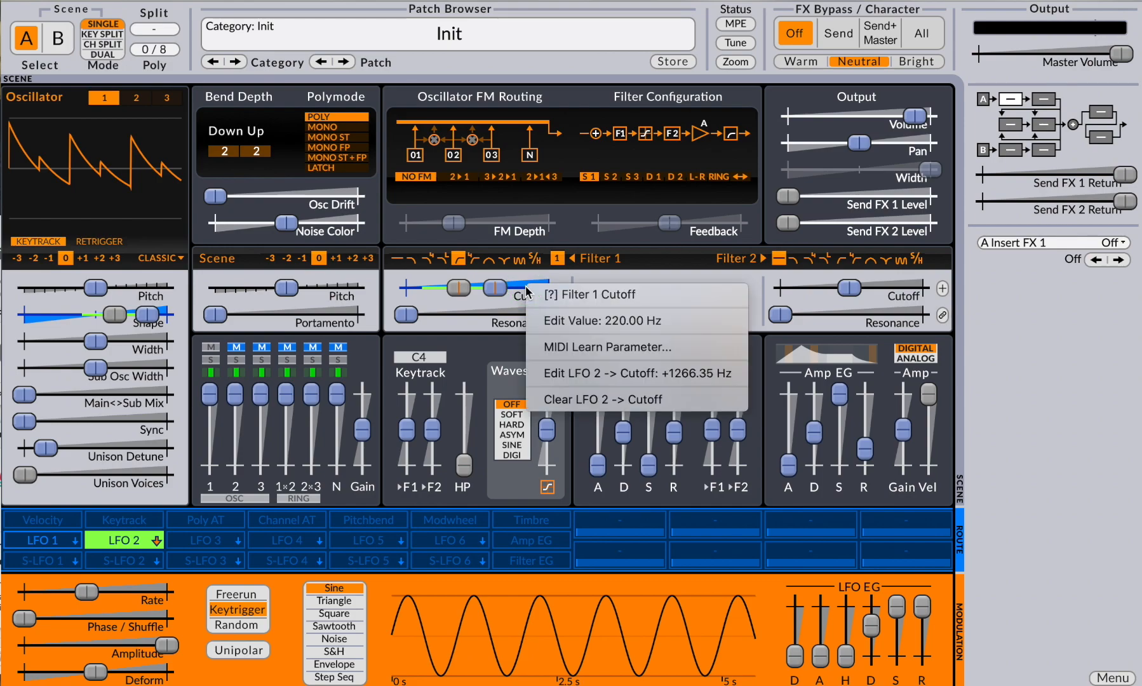
{"action": "left_click", "coordinate": [559, 379]}
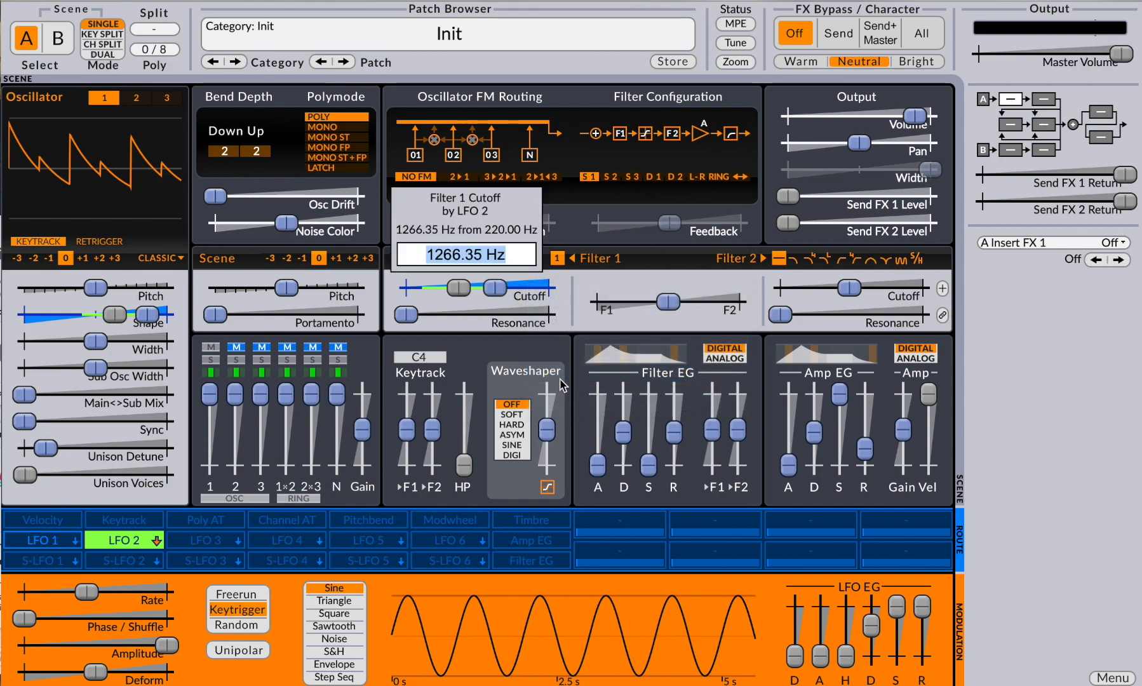
{"action": "type", "text": "220"}
{"action": "key", "text": "Return"}
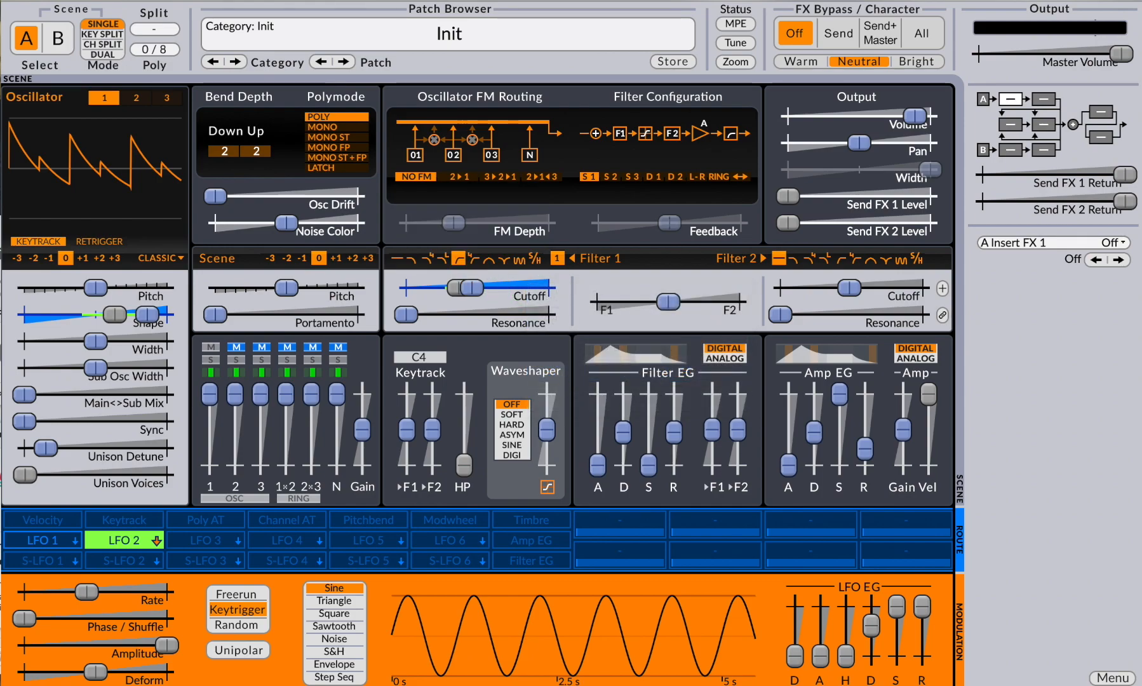
Step: Set filter 1's base Cutoff value to 440 Hz while it is modulated by LFO 2
{"action": "right_click", "coordinate": [508, 284]}
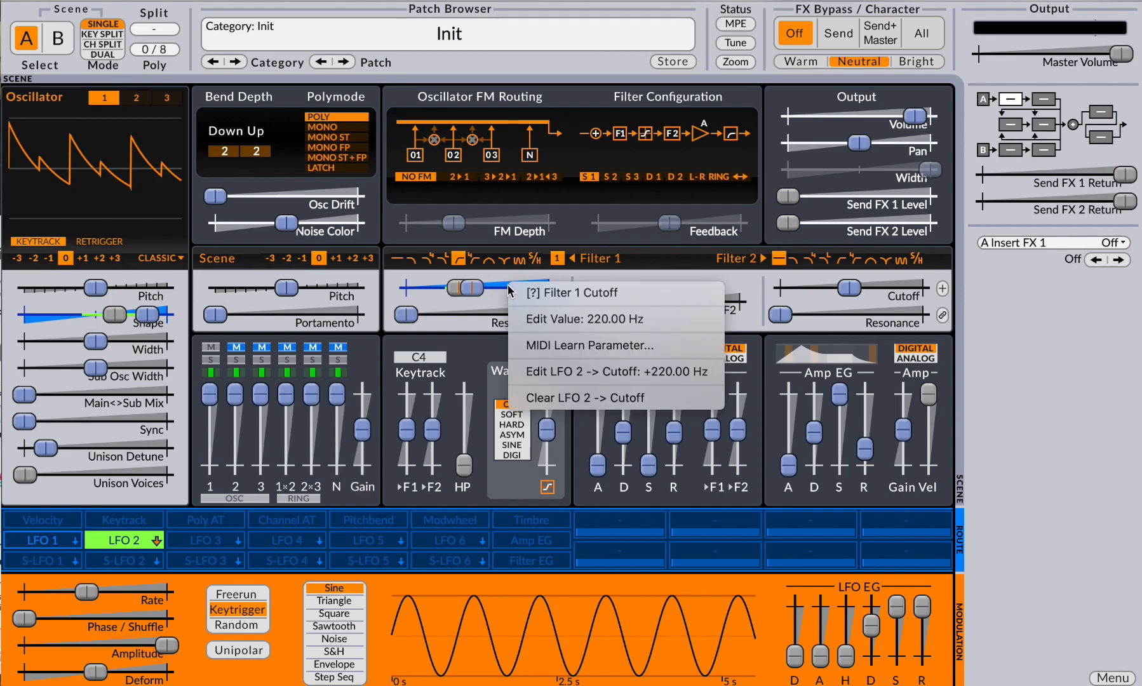
{"action": "left_click", "coordinate": [529, 317]}
{"action": "type", "text": "440"}
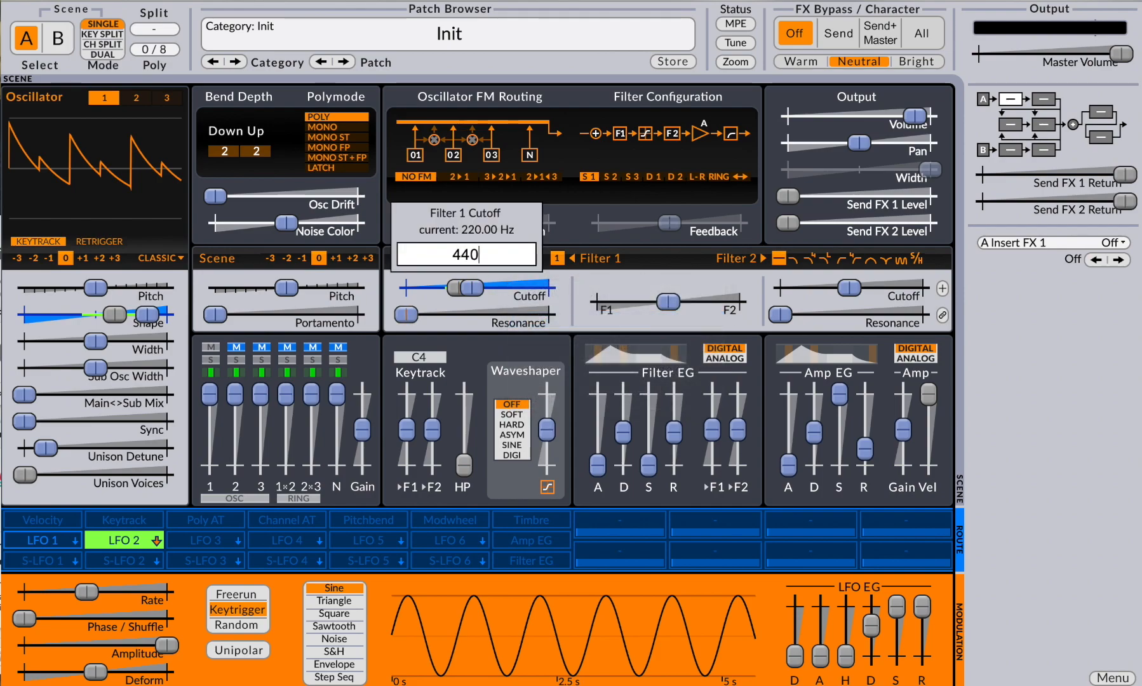
{"action": "key", "text": "Return"}
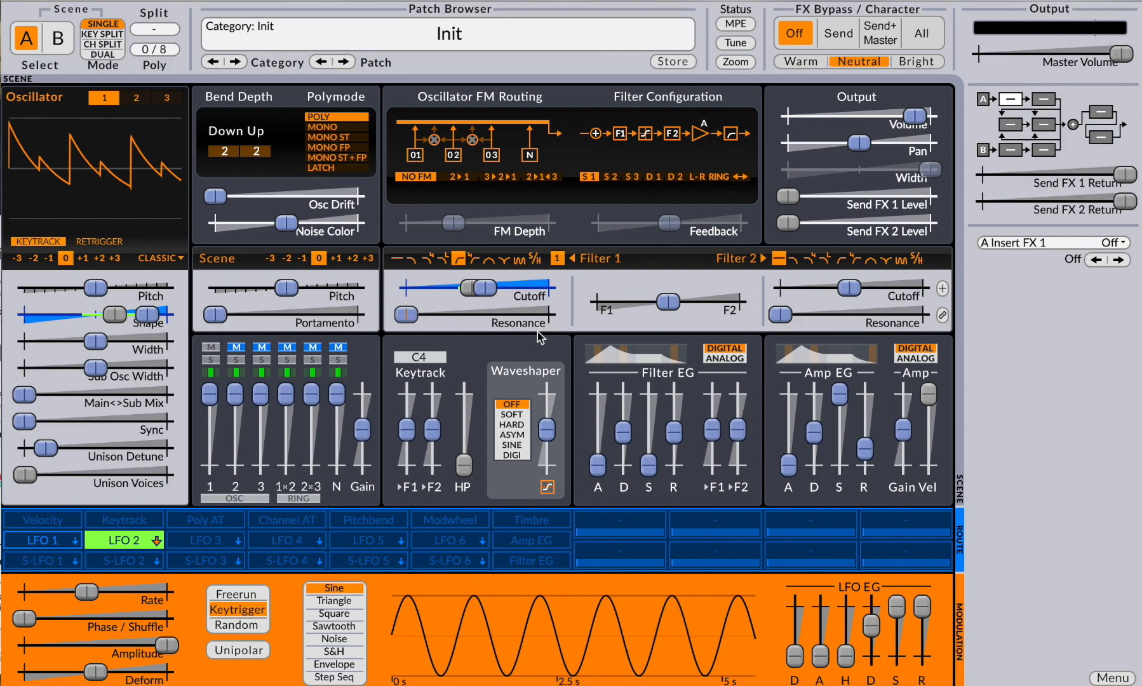
Step: Set filter 1's base Cutoff value to 880 Hz, keeping the LFO 2 routing
{"action": "right_click", "coordinate": [524, 291]}
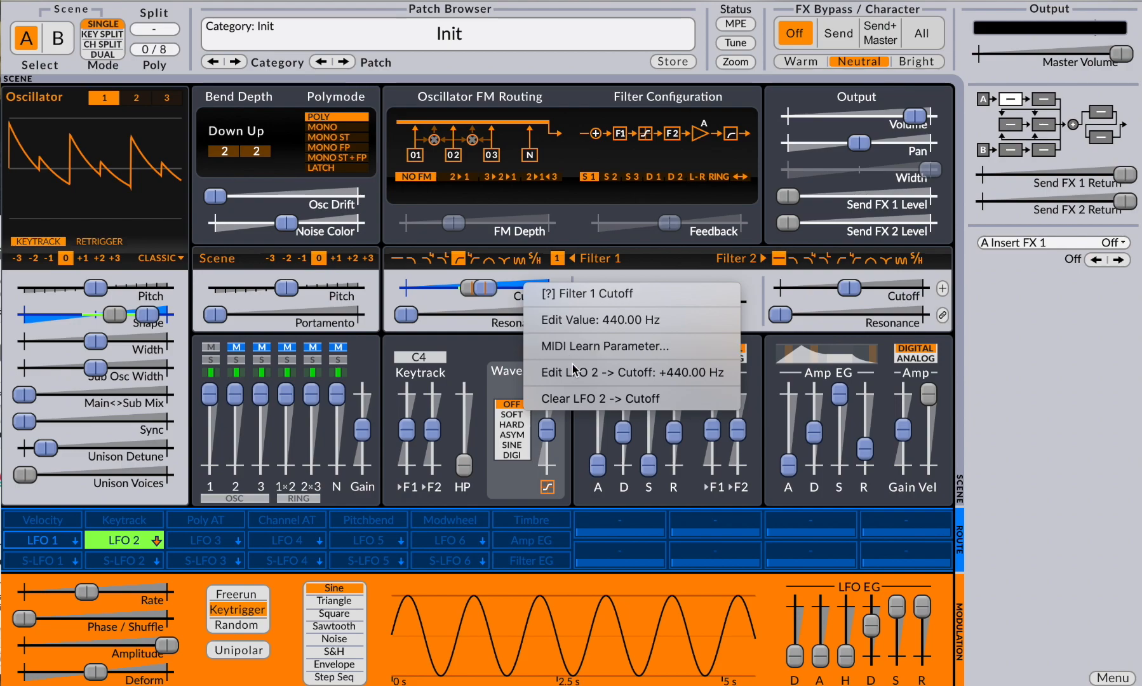
{"action": "left_click", "coordinate": [569, 320]}
{"action": "type", "text": "880"}
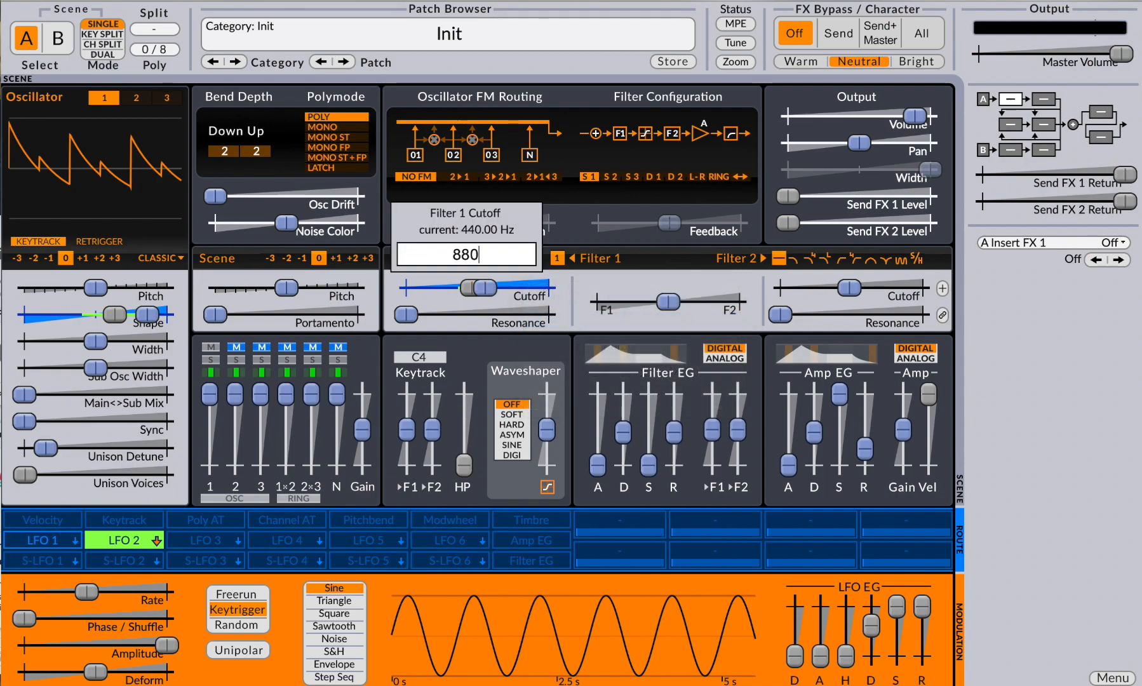
{"action": "key", "text": "Return"}
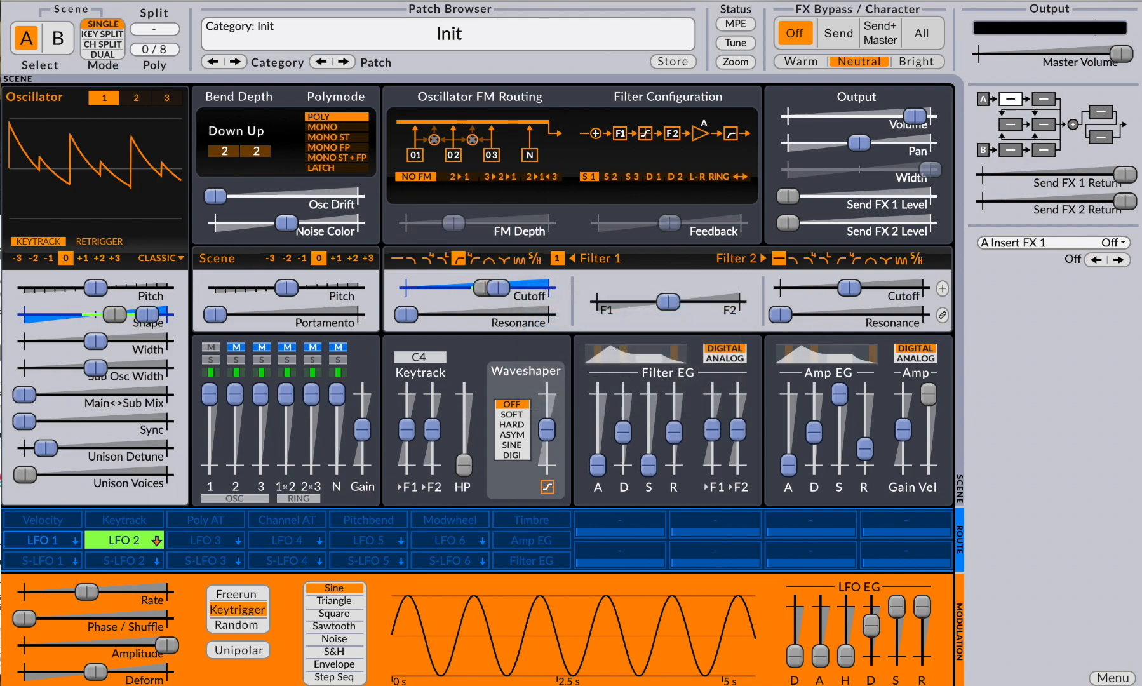
Step: Set the LFO 2 modulation depth on filter 1's Cutoff to -440 Hz
{"action": "right_click", "coordinate": [525, 279]}
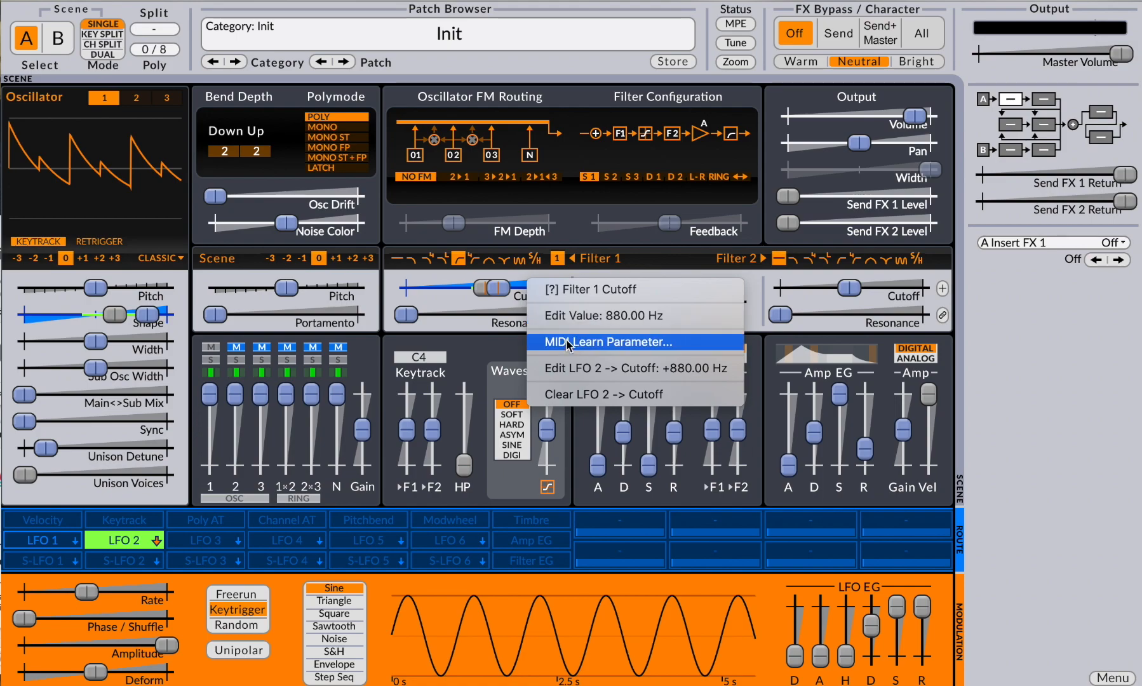
{"action": "left_click", "coordinate": [580, 368]}
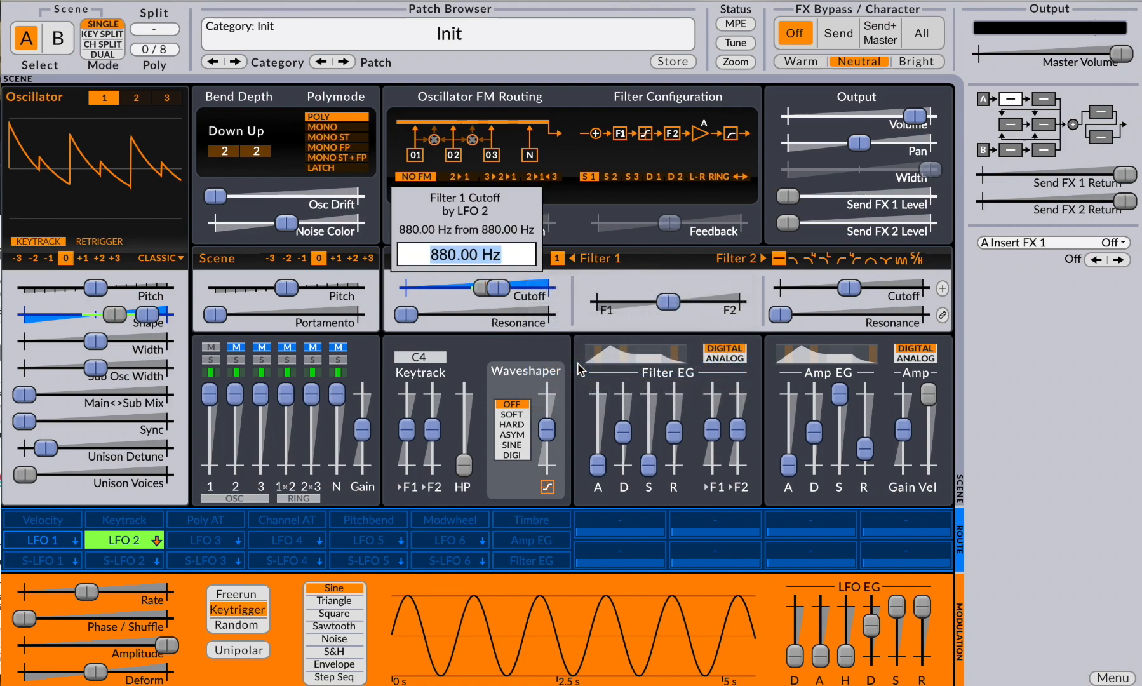
{"action": "type", "text": "-440"}
{"action": "key", "text": "Return"}
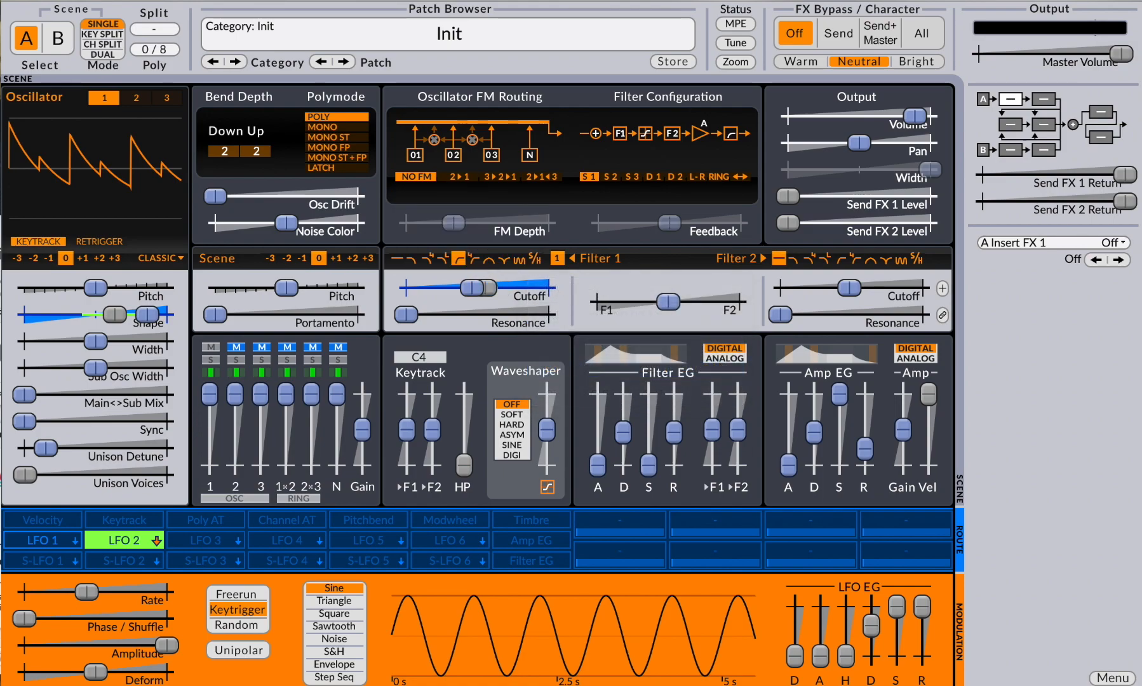